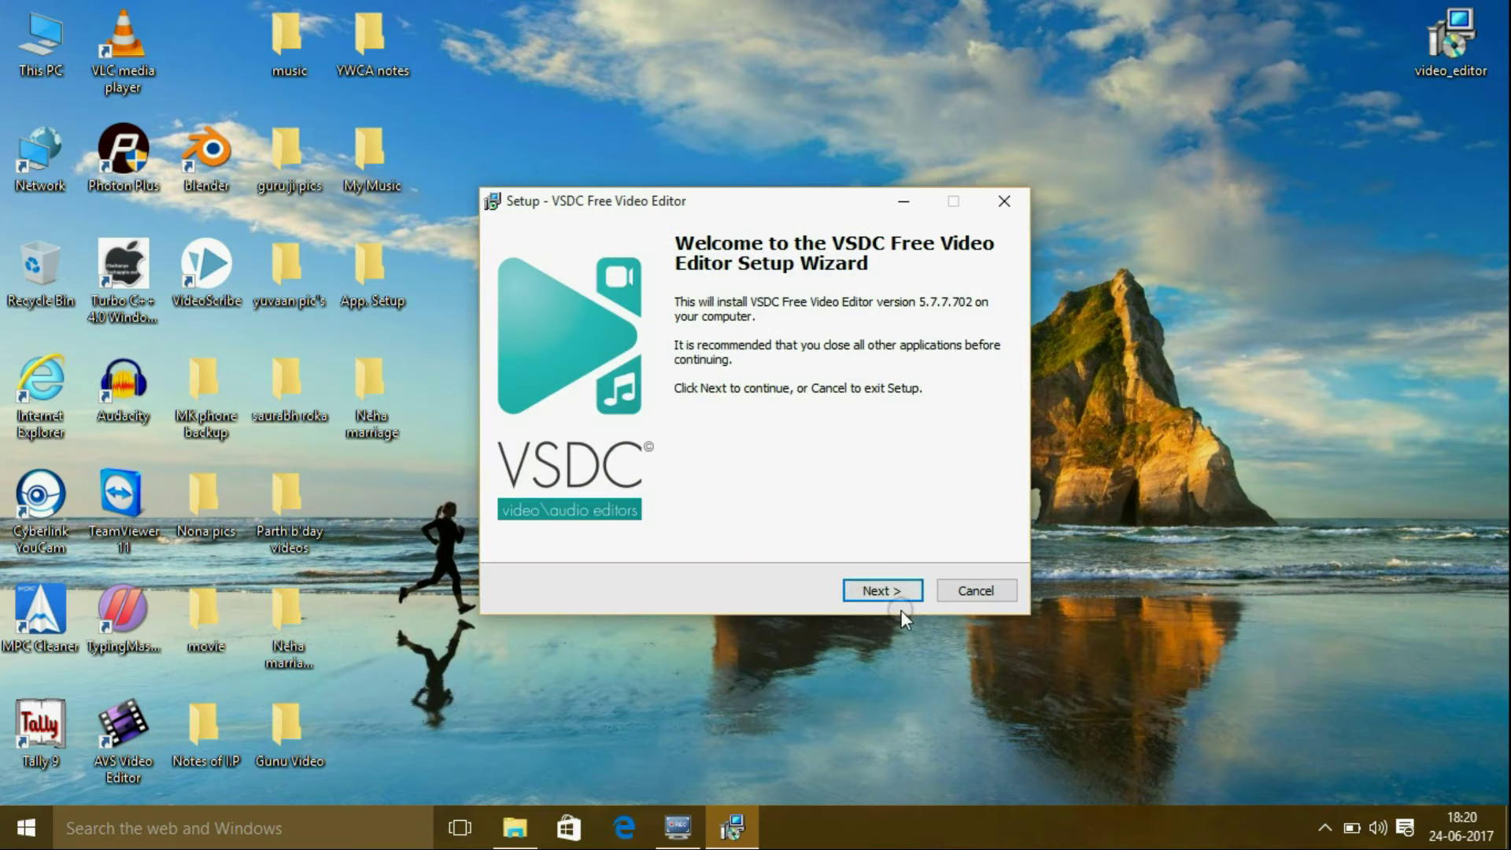
# Step: Accept the VSDC Free Video Editor license agreement and keep C:\Program Files\FlashIntegro as the install location
pyautogui.click(890, 600)
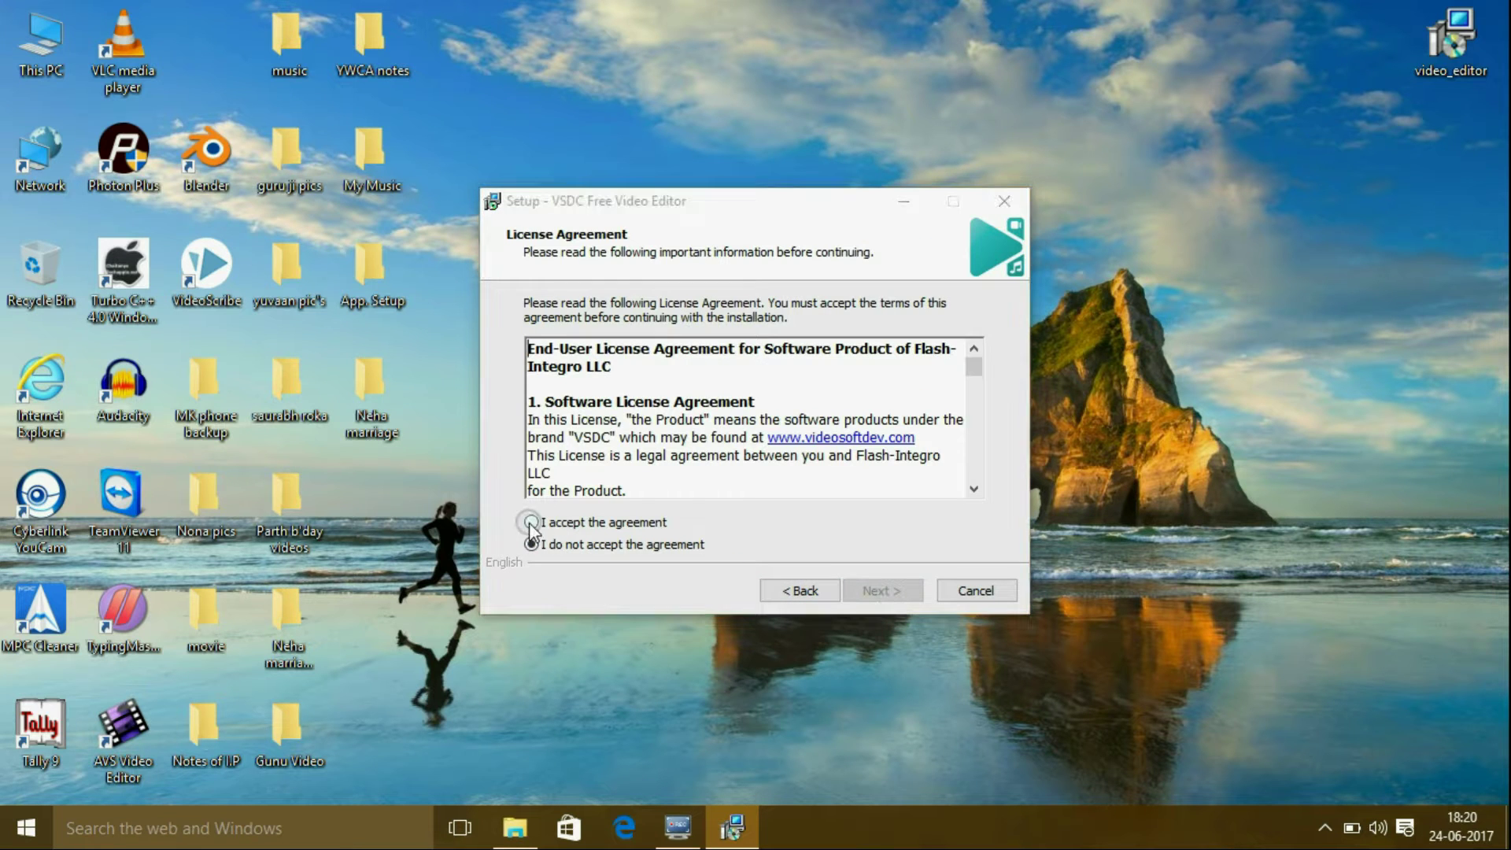
pyautogui.click(551, 523)
pyautogui.click(869, 598)
pyautogui.click(872, 595)
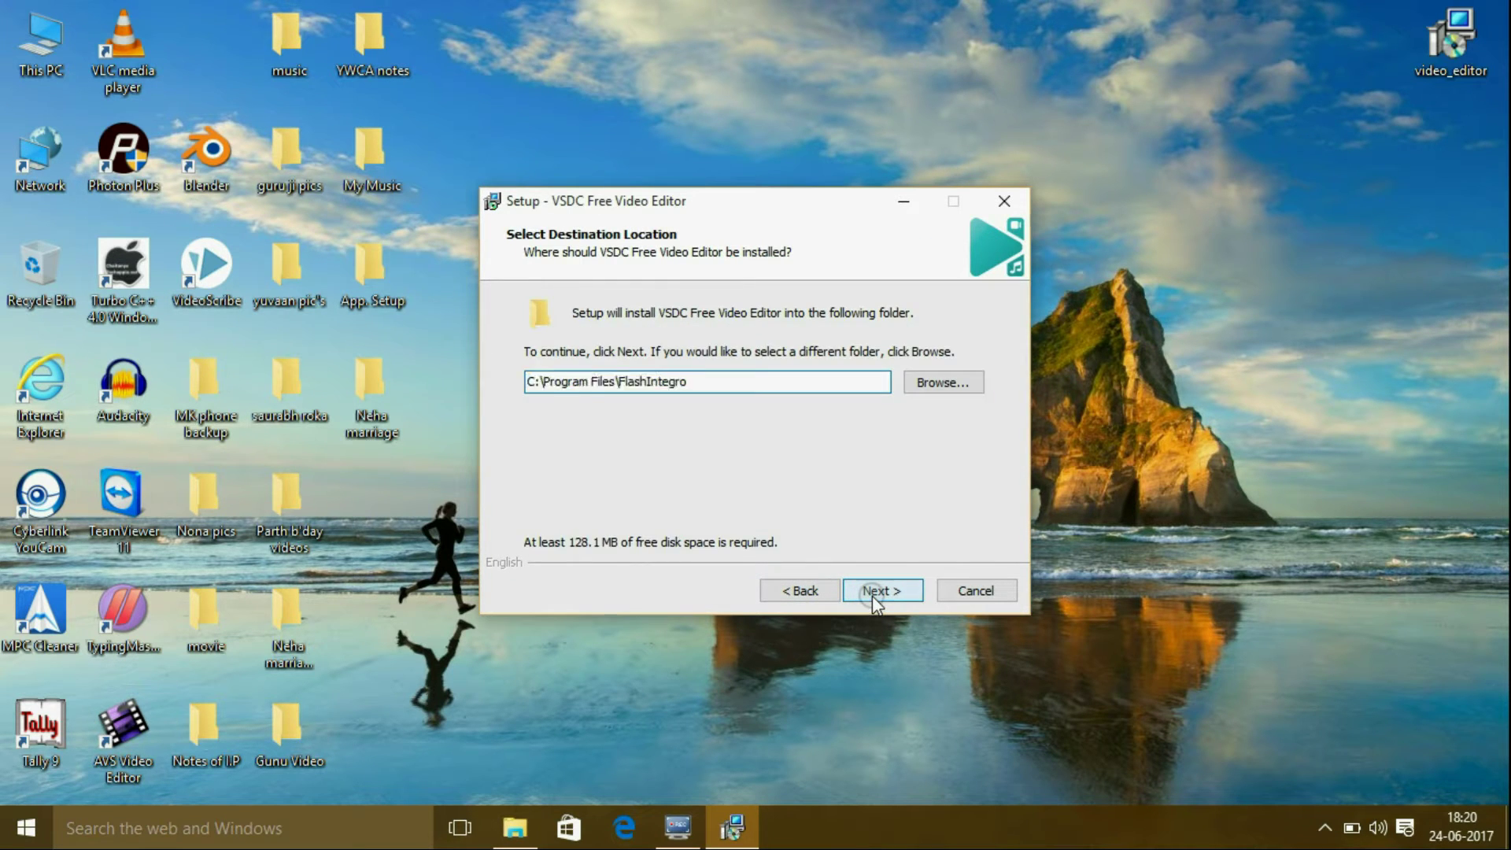
pyautogui.click(872, 595)
pyautogui.click(847, 513)
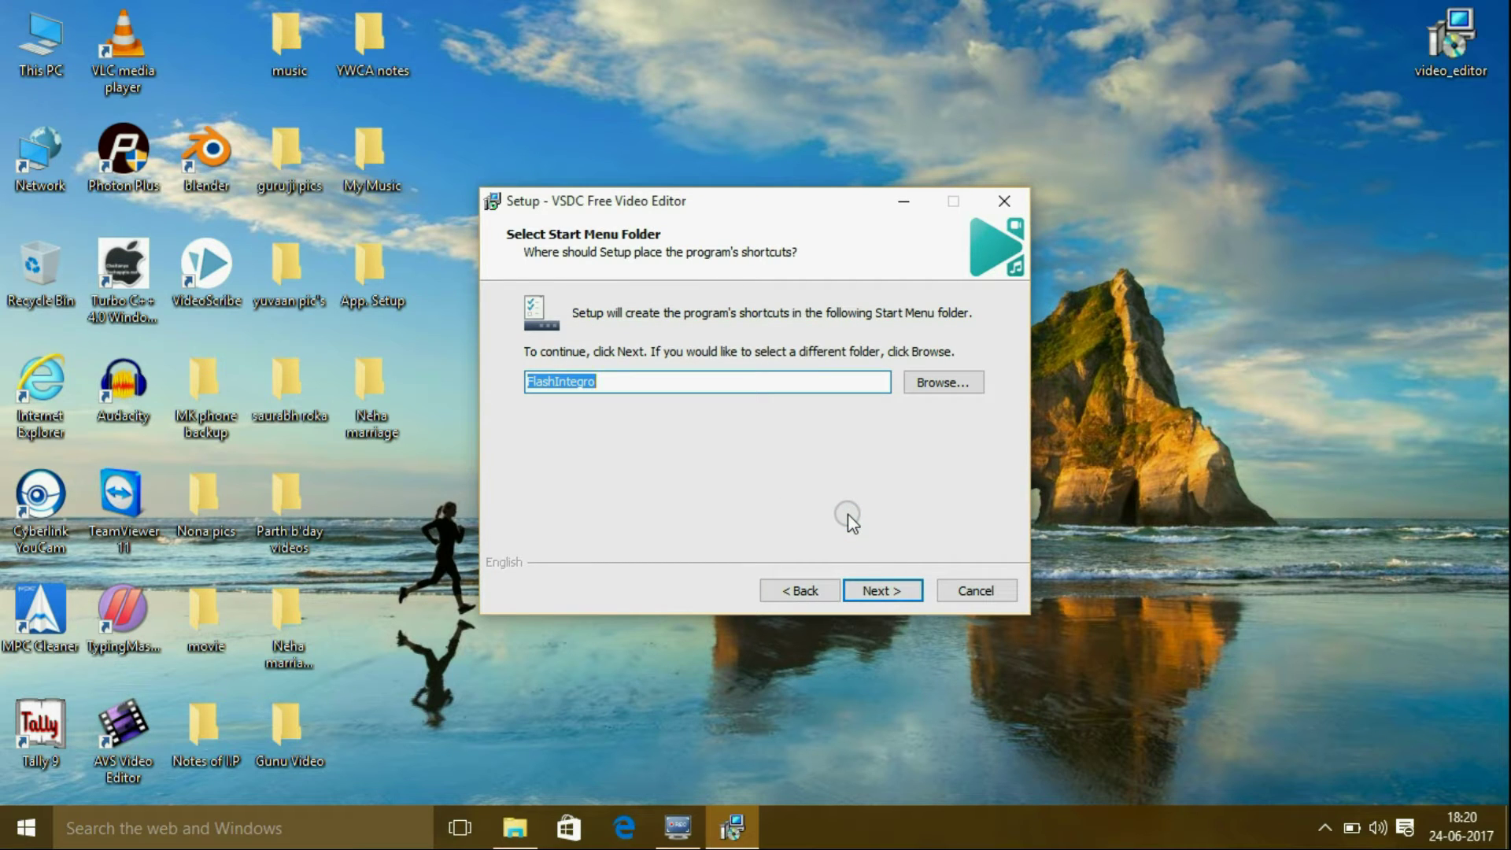
# Step: Keep the FlashIntegro Start Menu folder and the additional tasks, install the editor, and finish setup with launching enabled
pyautogui.click(877, 590)
pyautogui.click(881, 590)
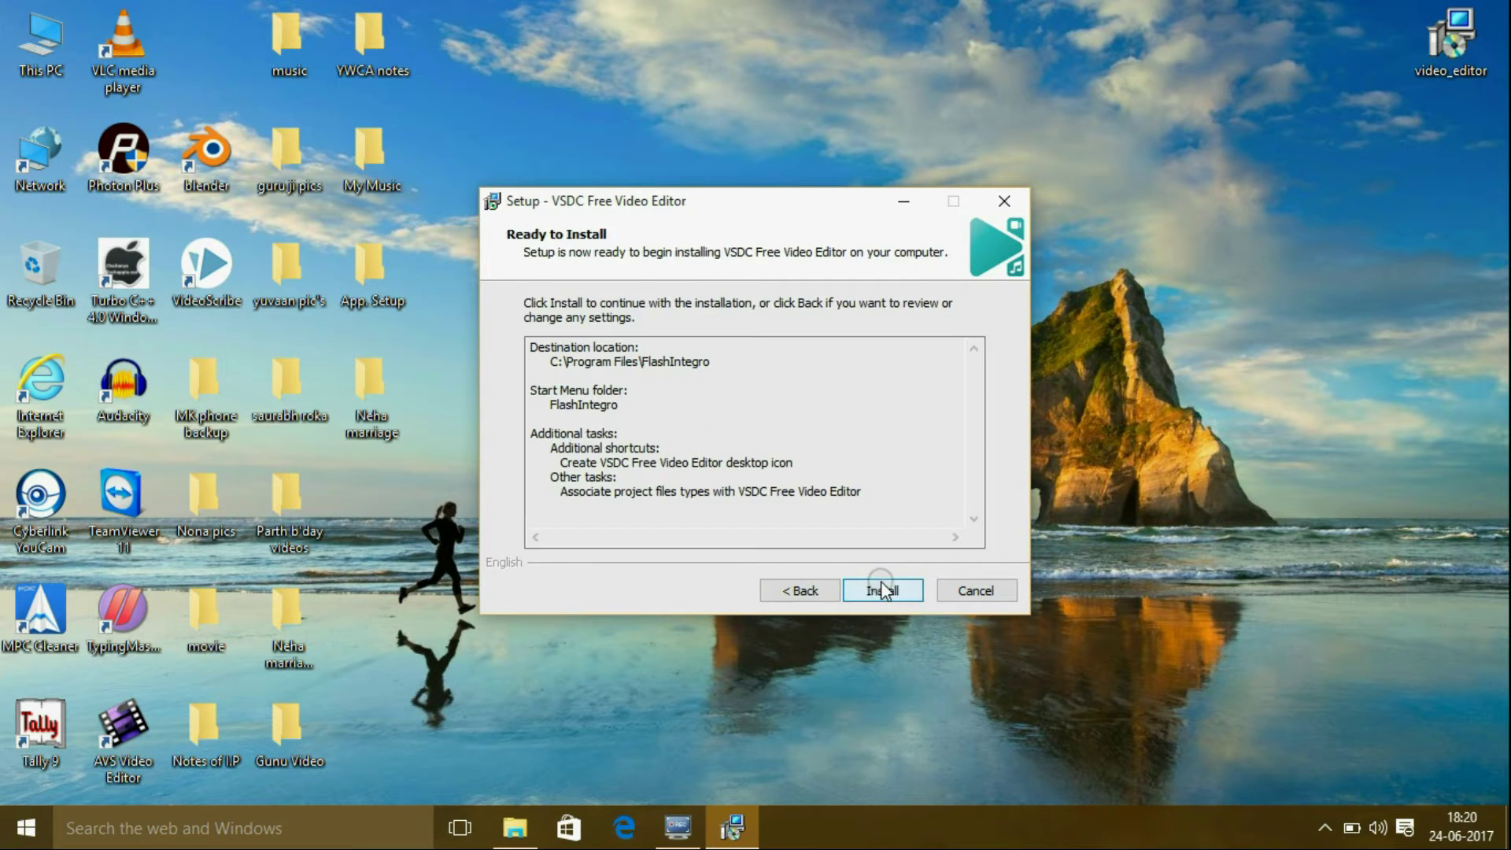
pyautogui.click(881, 586)
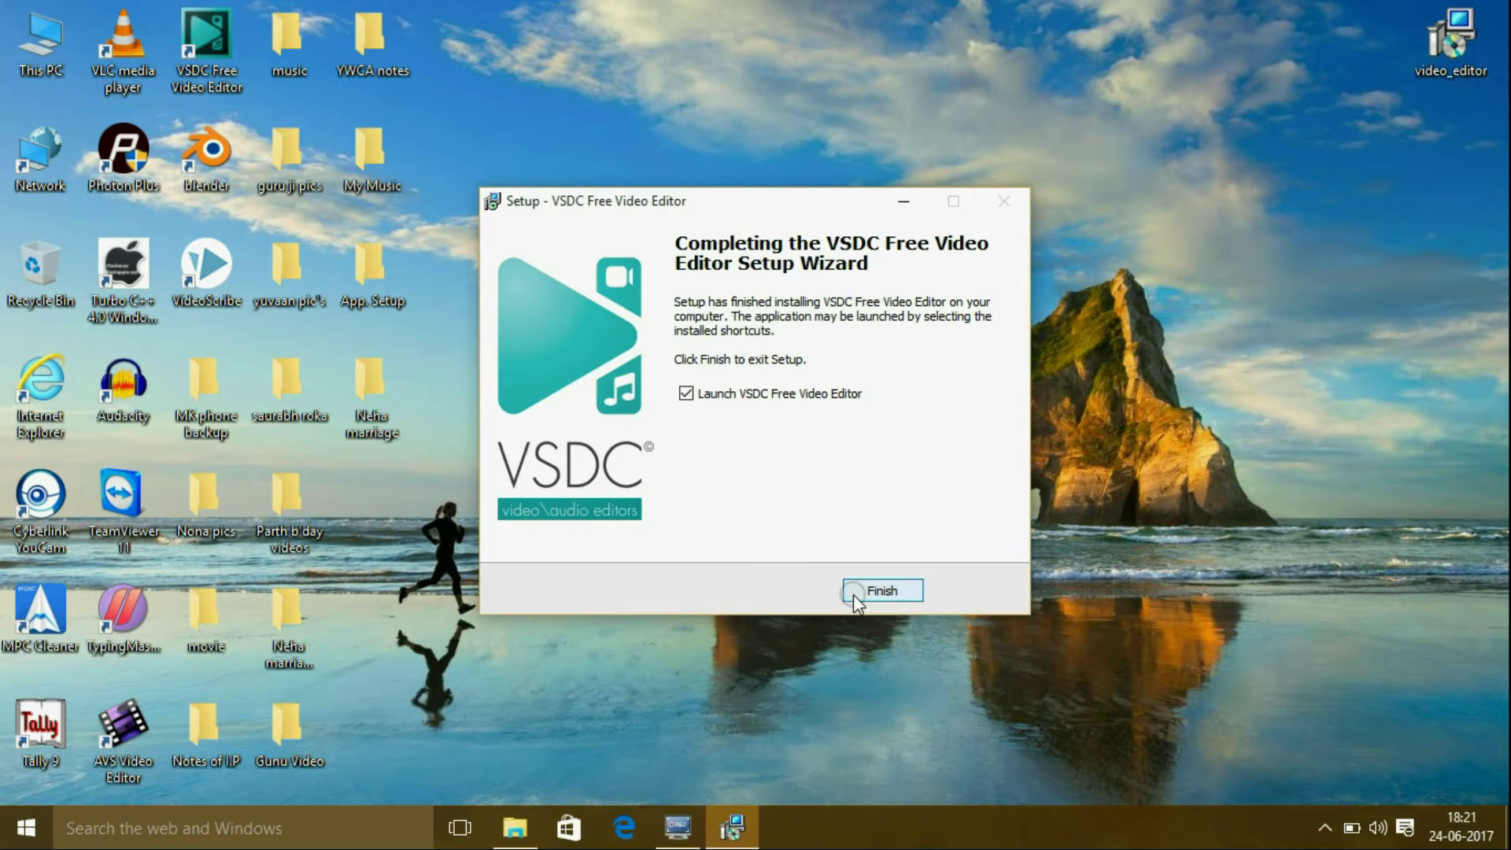
pyautogui.click(853, 594)
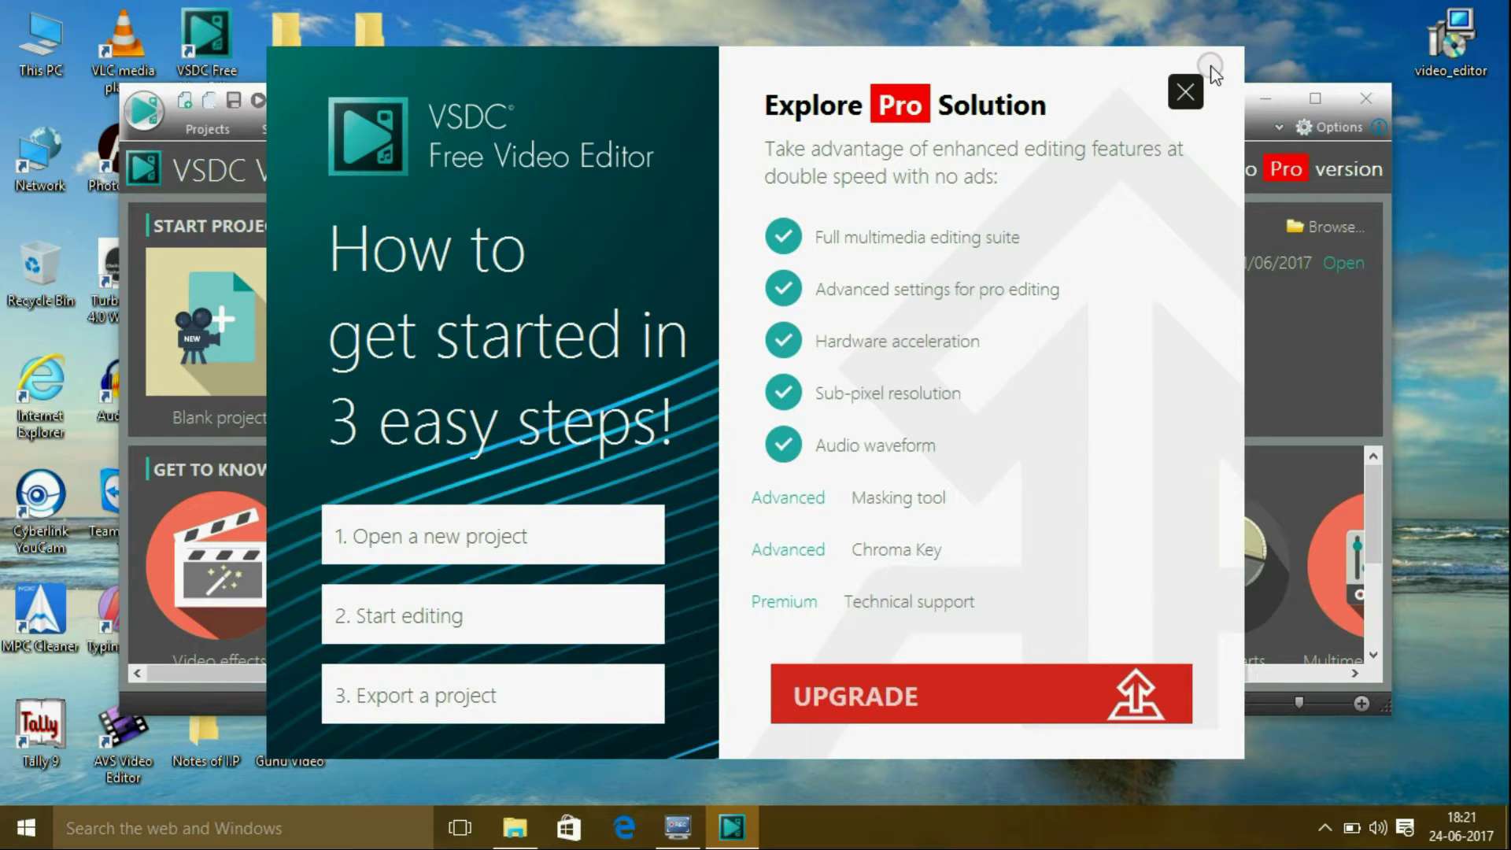
# Step: Dismiss the Pro offer, maximize the editor, and create a blank project titled MK videos at Ultra HD 4K 3840x2160 (16:9)
pyautogui.click(1185, 92)
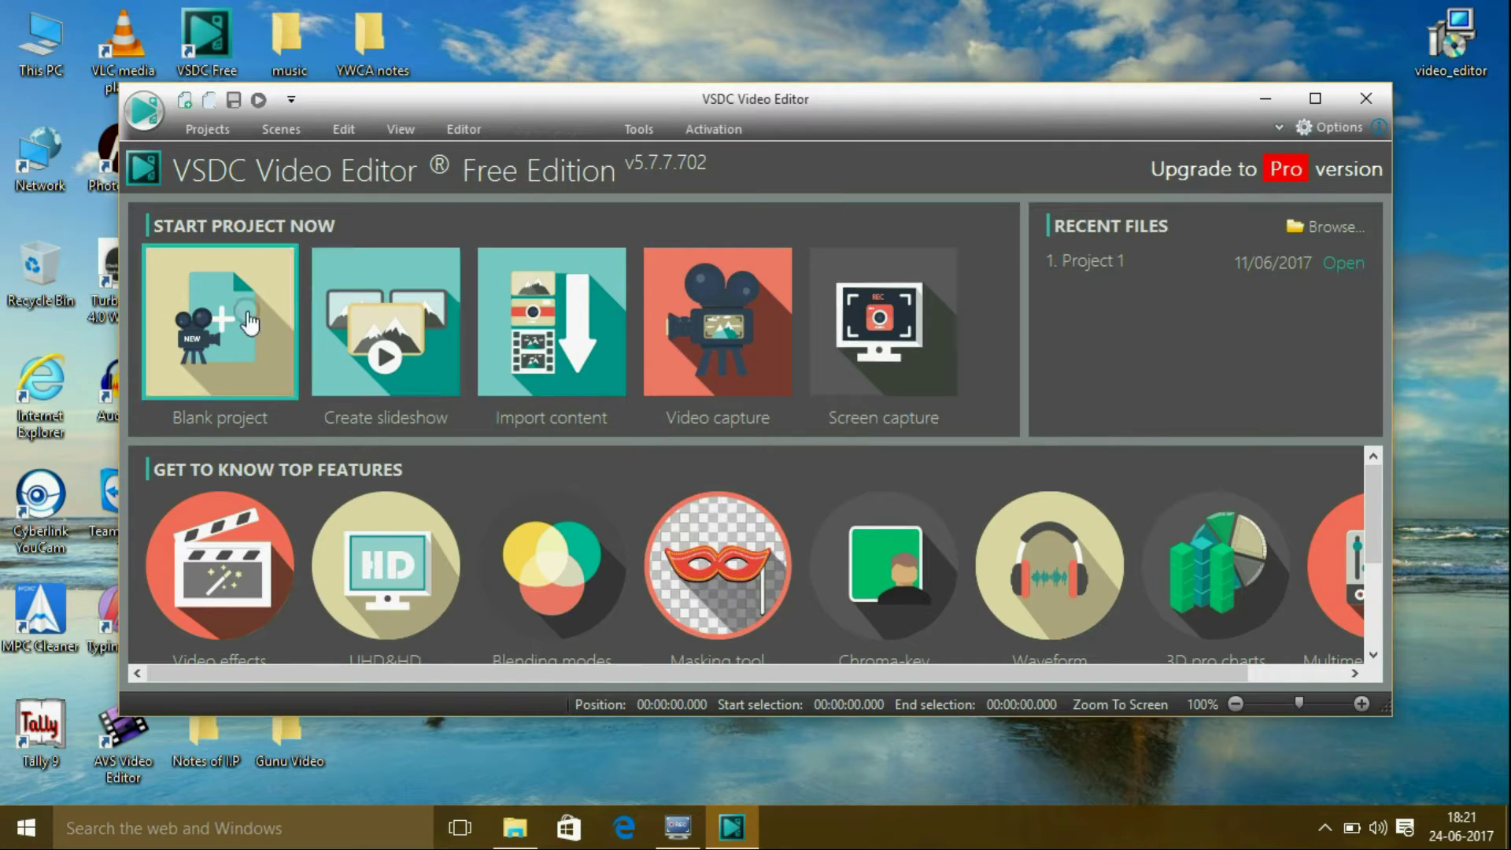
pyautogui.click(1314, 99)
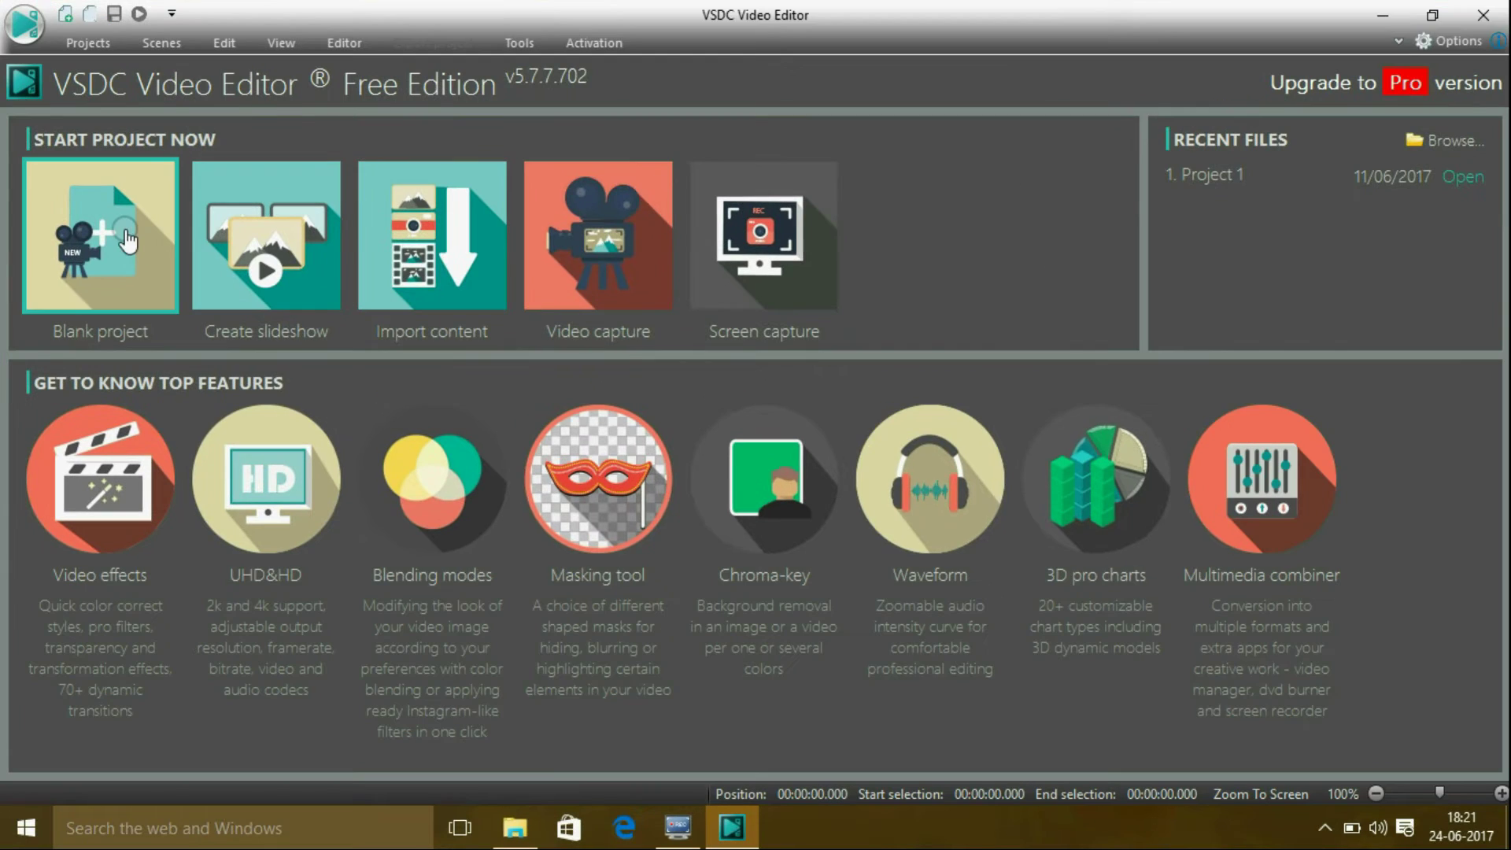
pyautogui.click(127, 240)
pyautogui.click(613, 404)
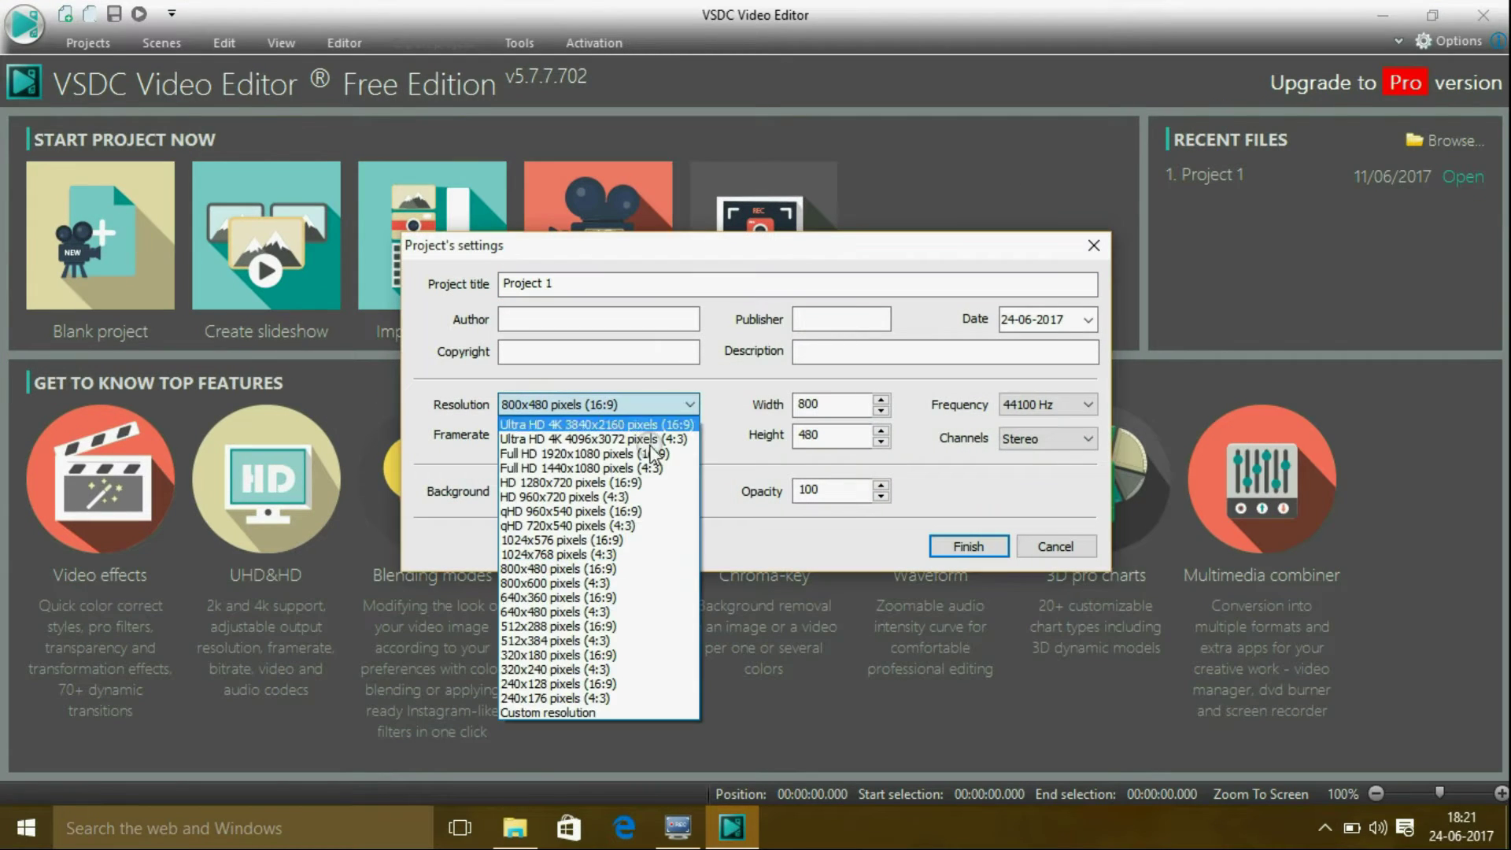
pyautogui.click(598, 424)
pyautogui.click(968, 547)
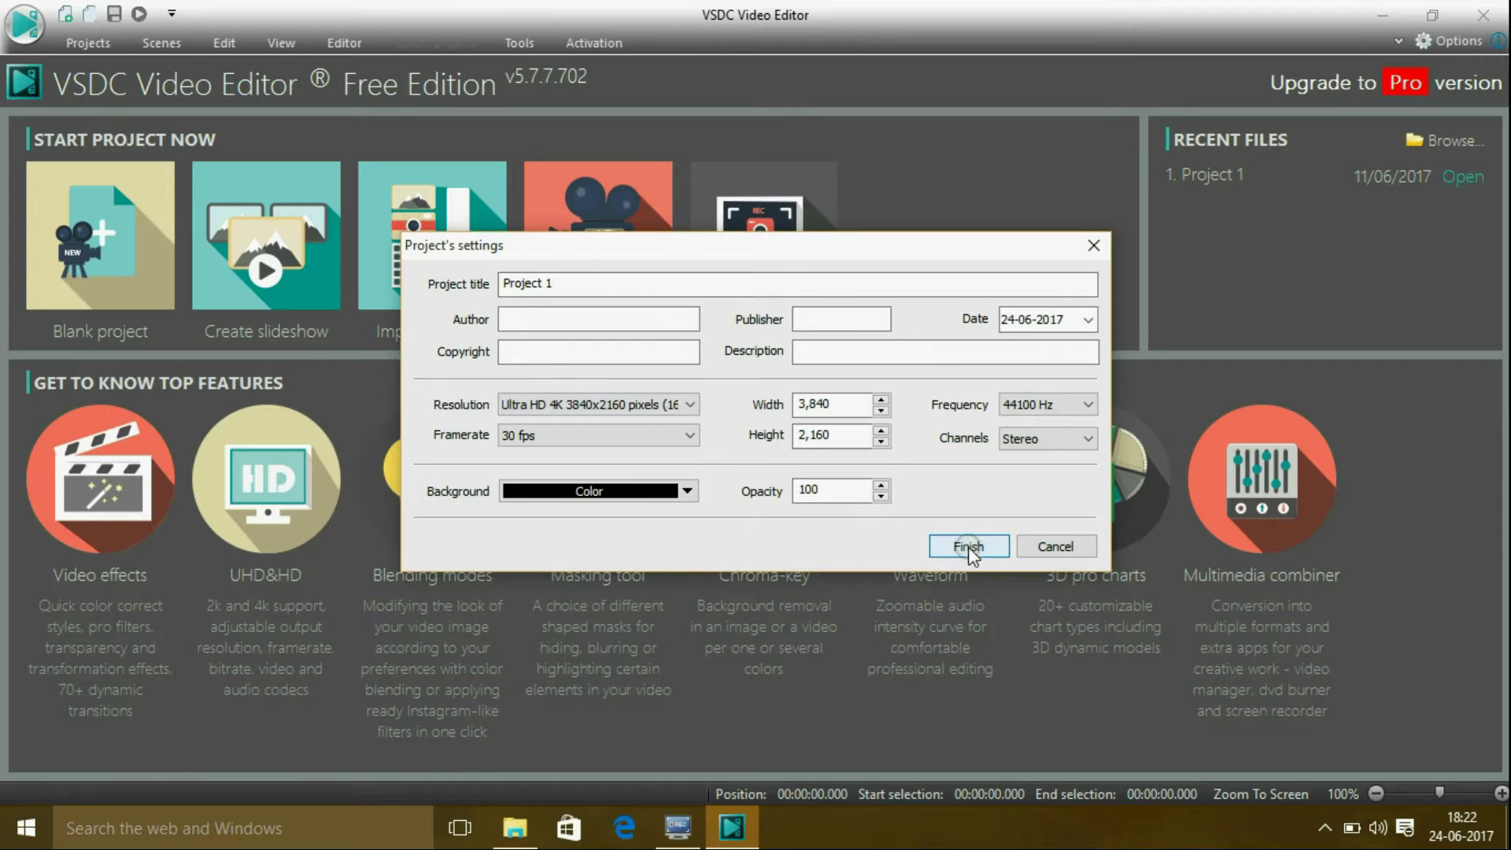
pyautogui.click(563, 284)
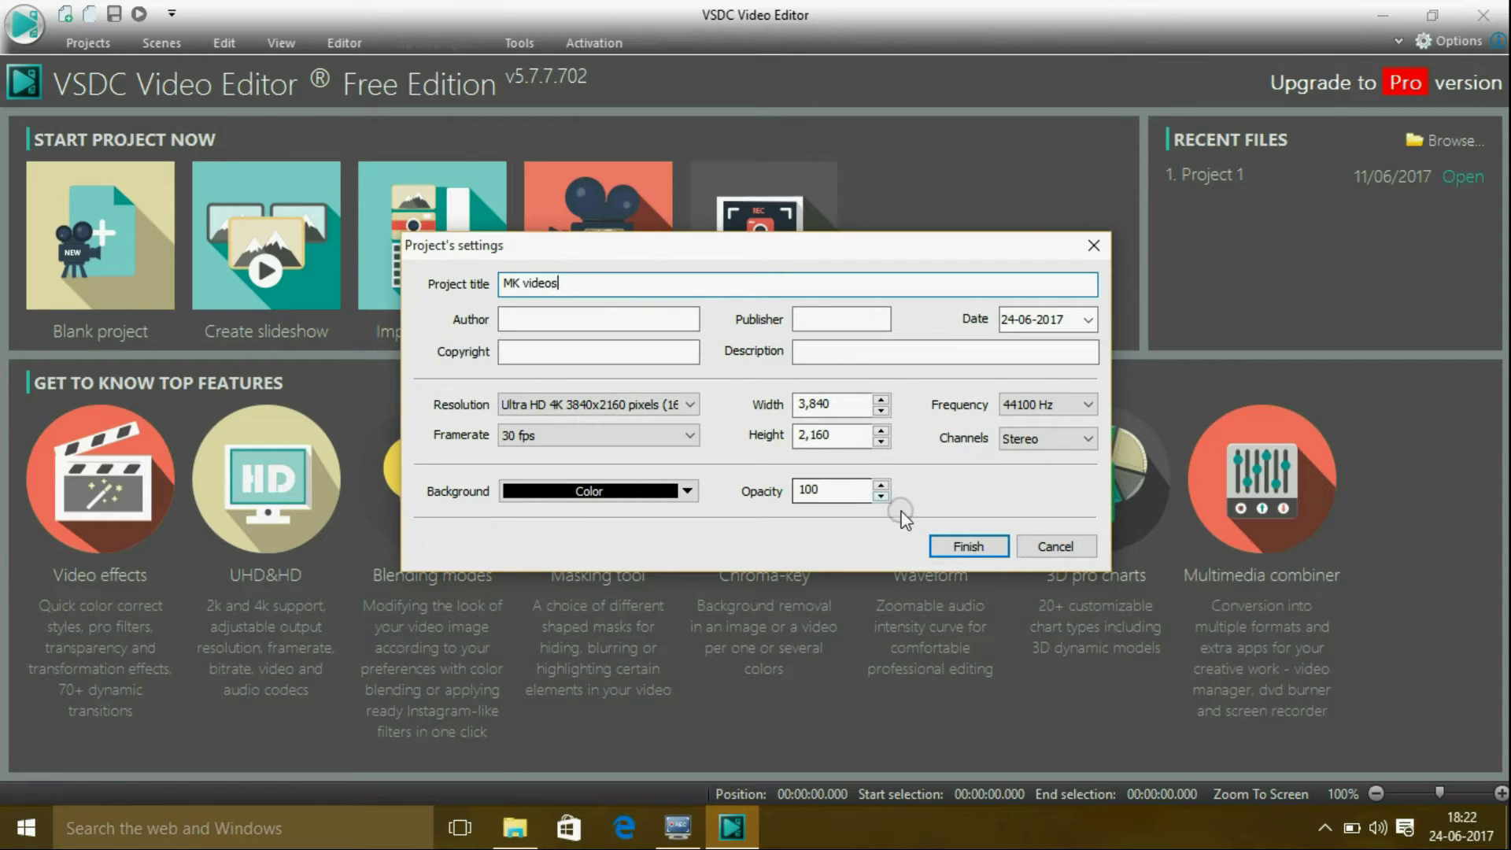
pyautogui.click(972, 546)
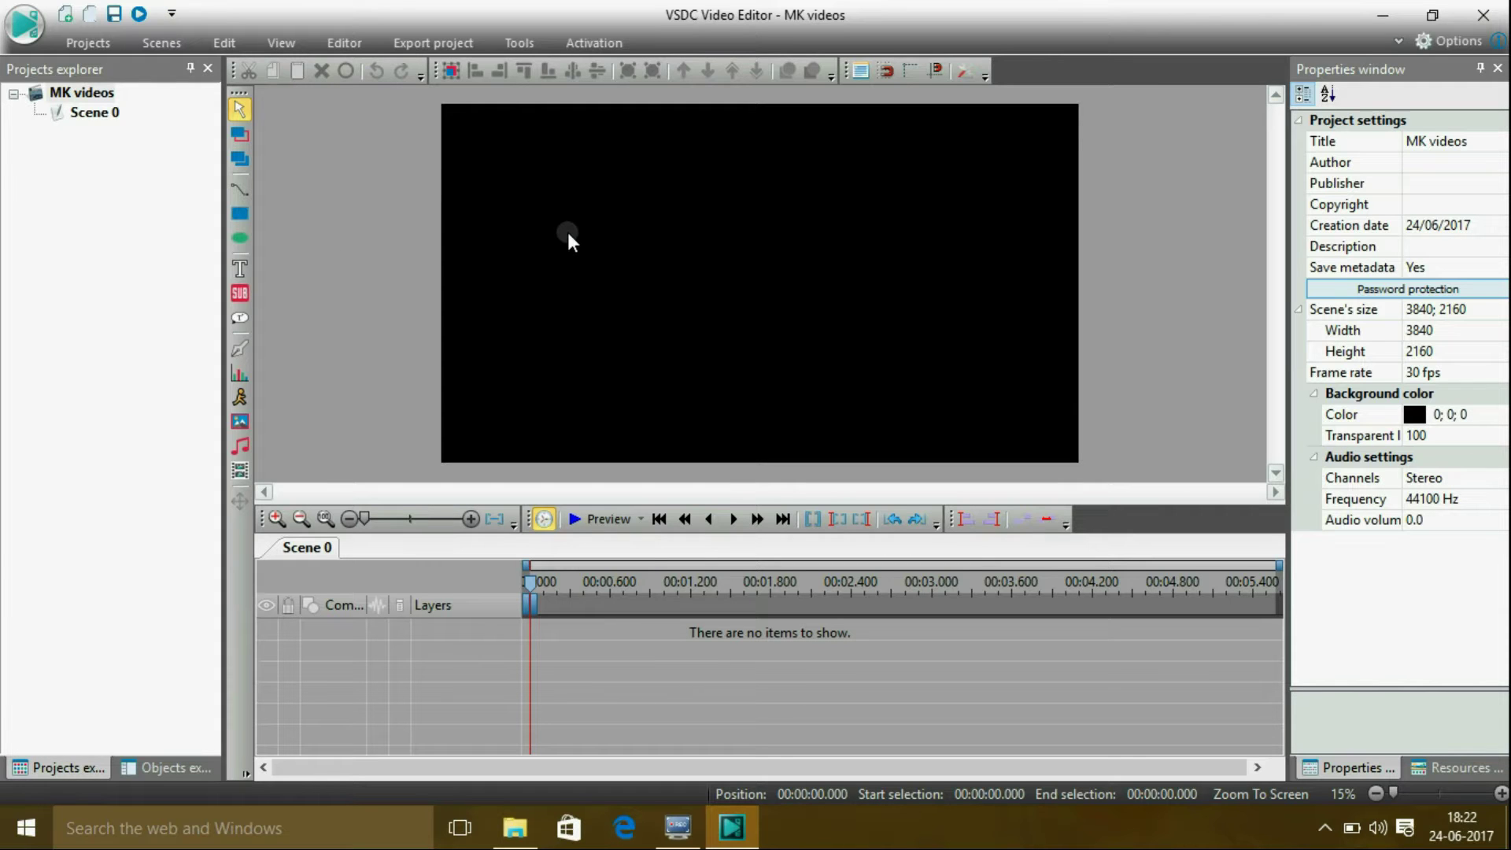
# Step: Switch to File Explorer and open the Youtube folder inside Documents
pyautogui.click(514, 827)
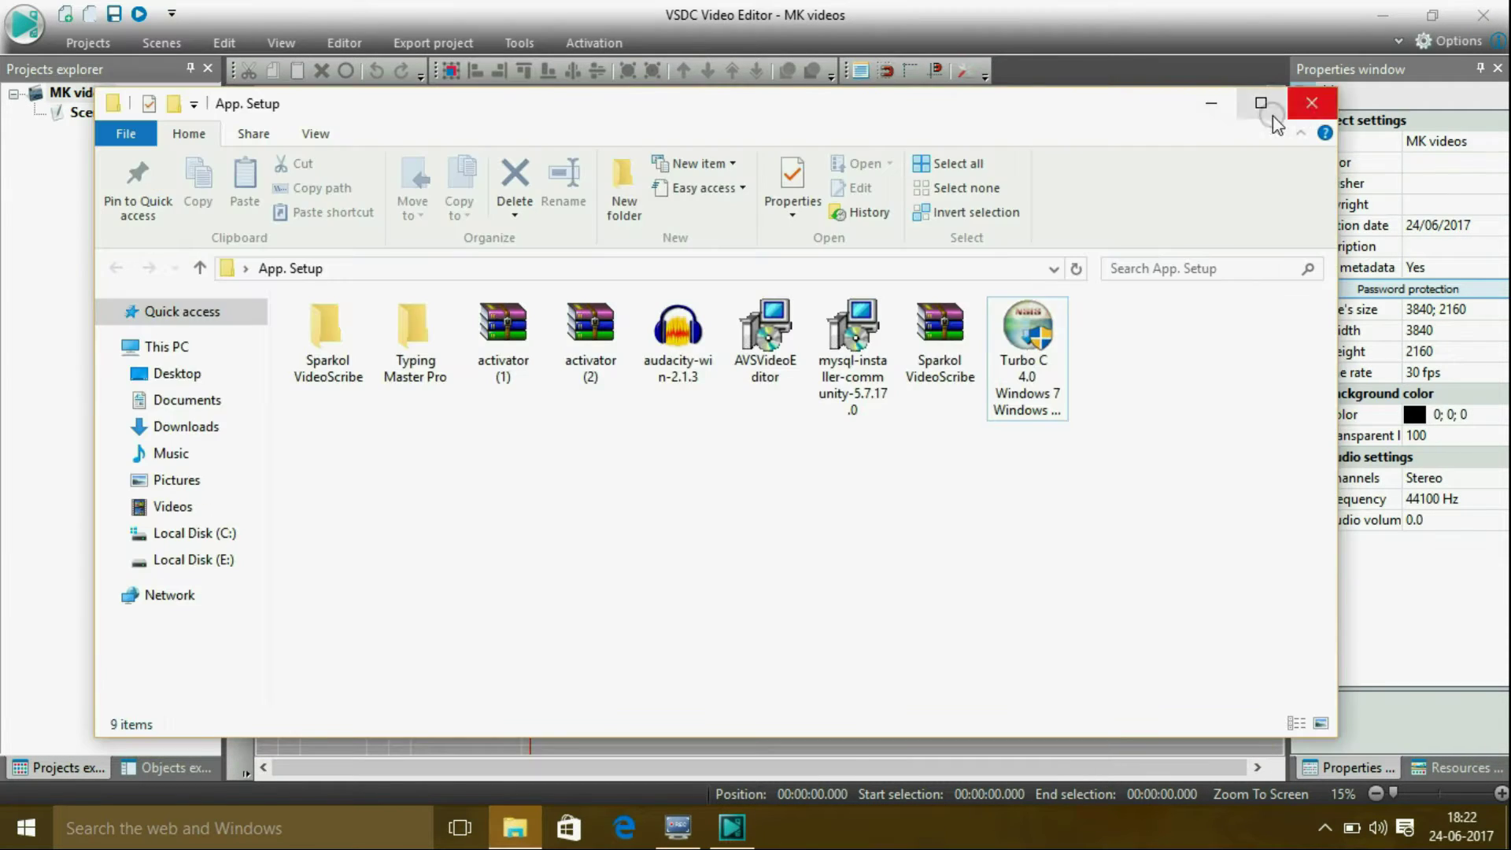
pyautogui.click(1257, 104)
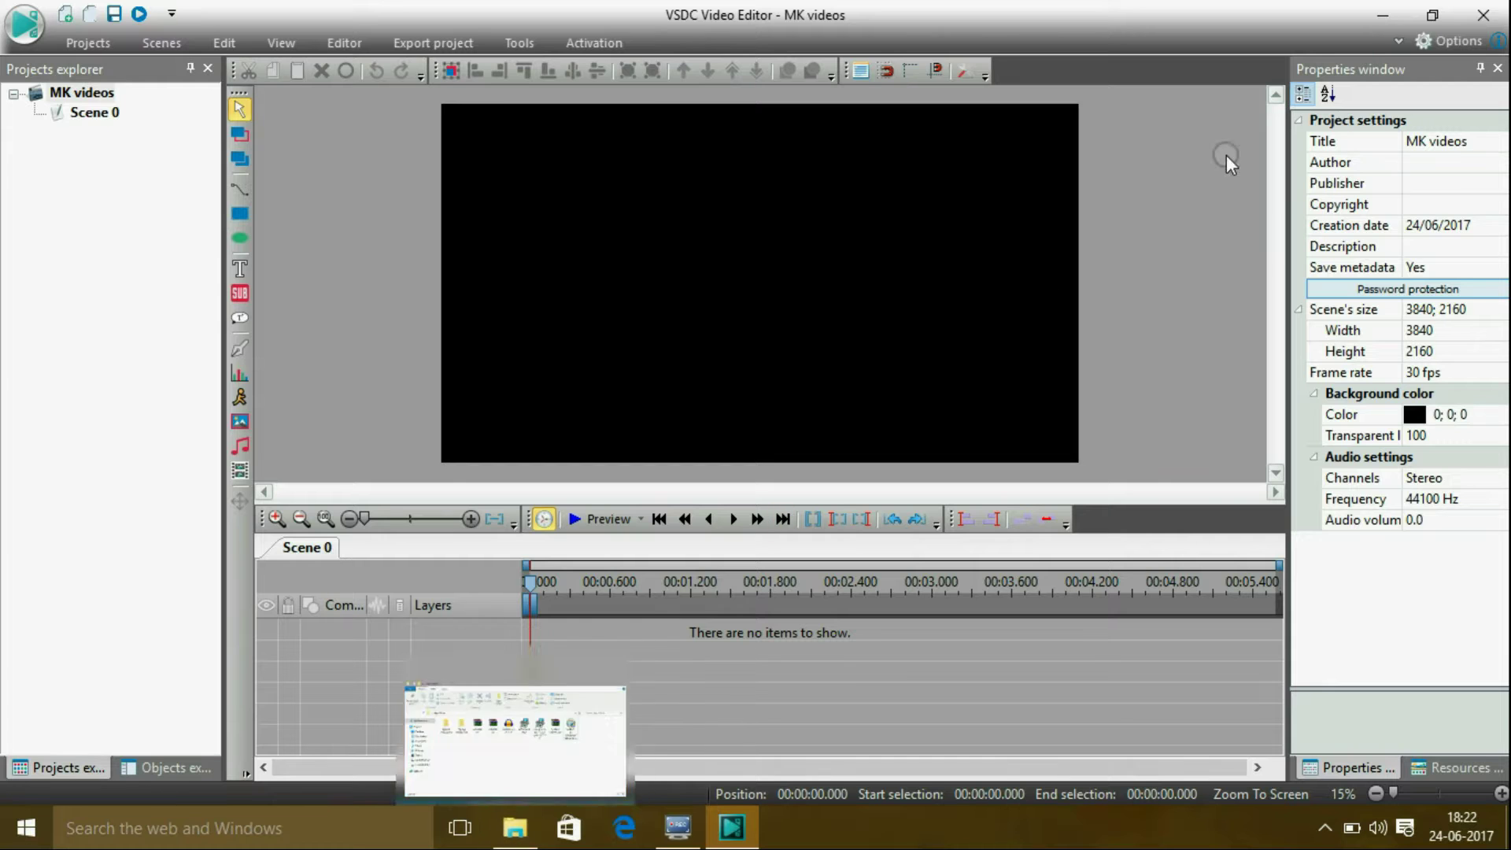
pyautogui.click(1383, 15)
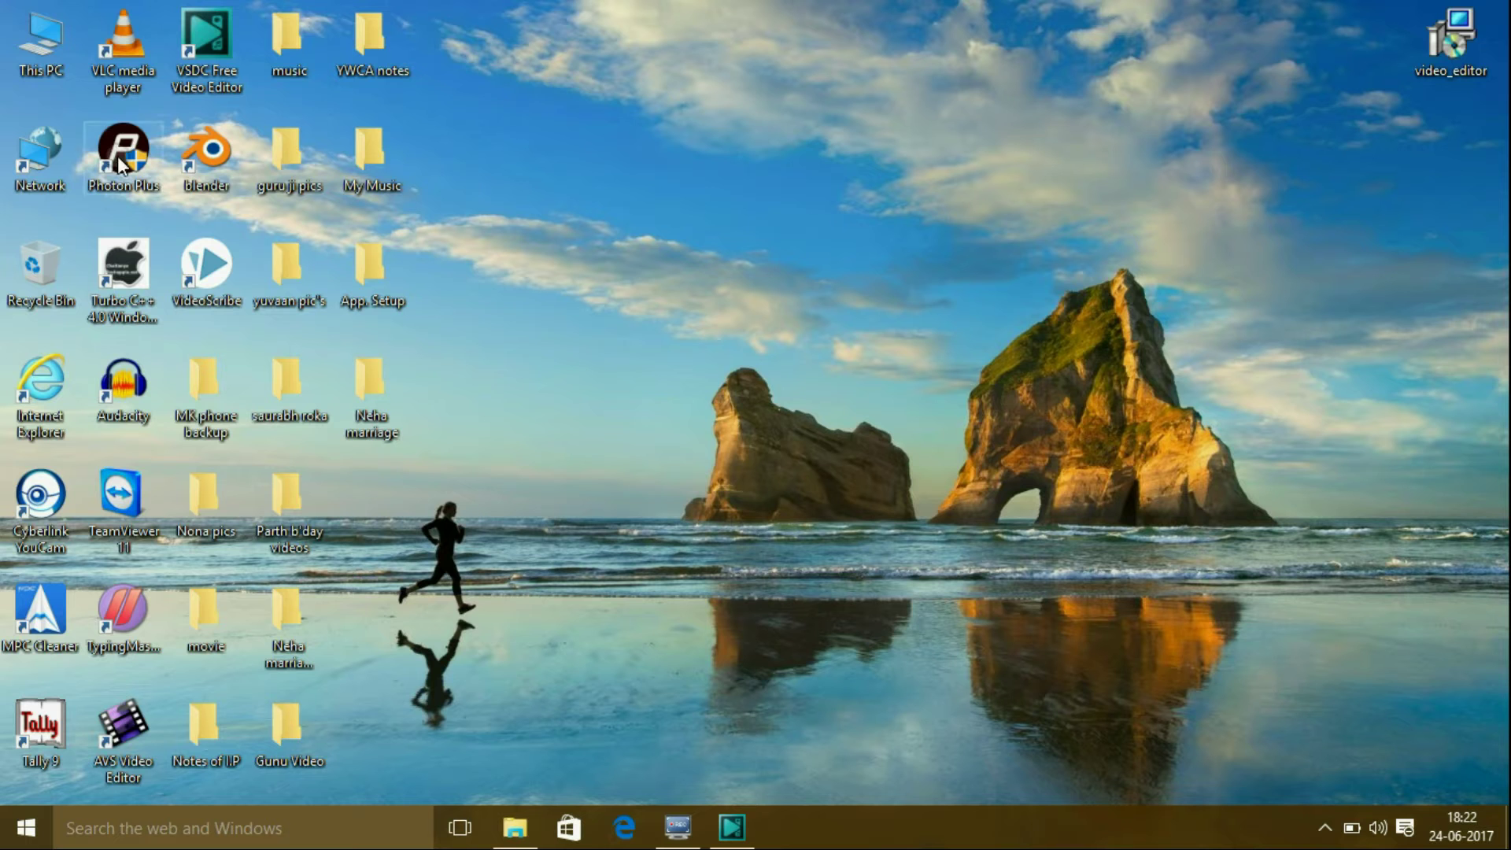
pyautogui.doubleClick(36, 33)
pyautogui.doubleClick(690, 383)
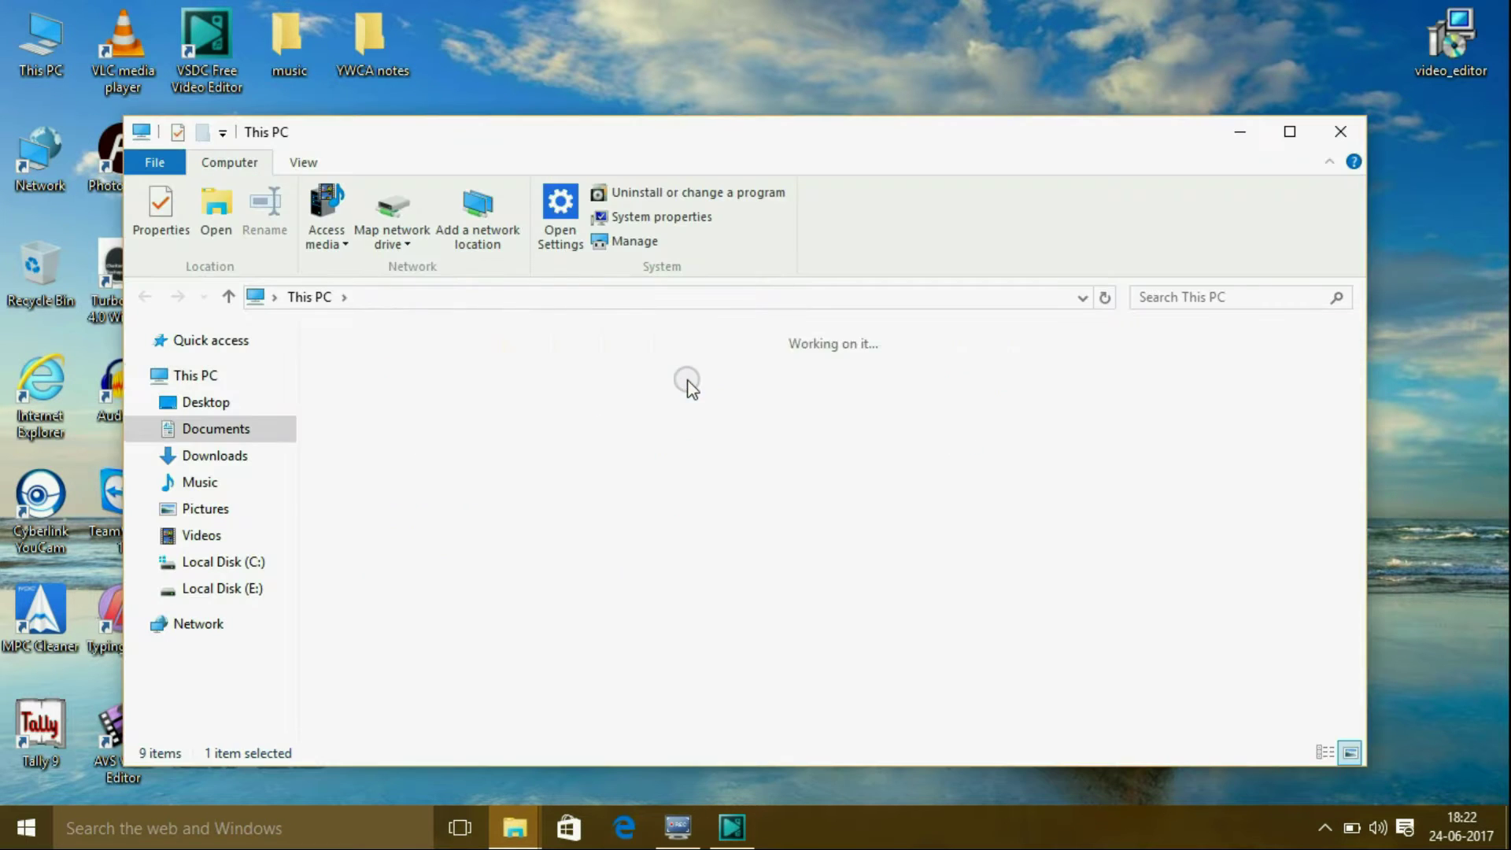
pyautogui.click(1288, 132)
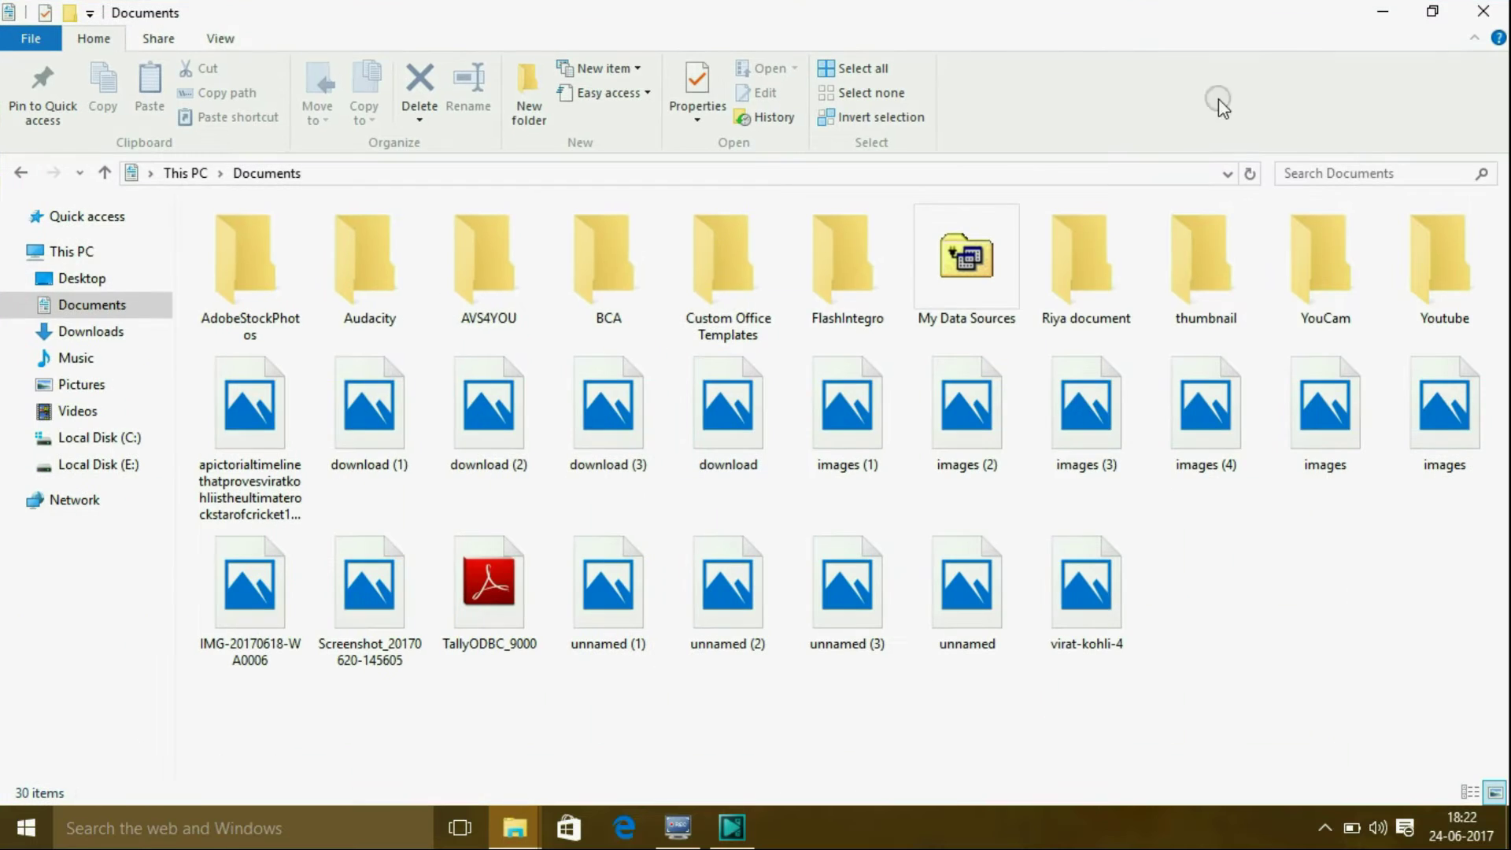
pyautogui.doubleClick(1496, 242)
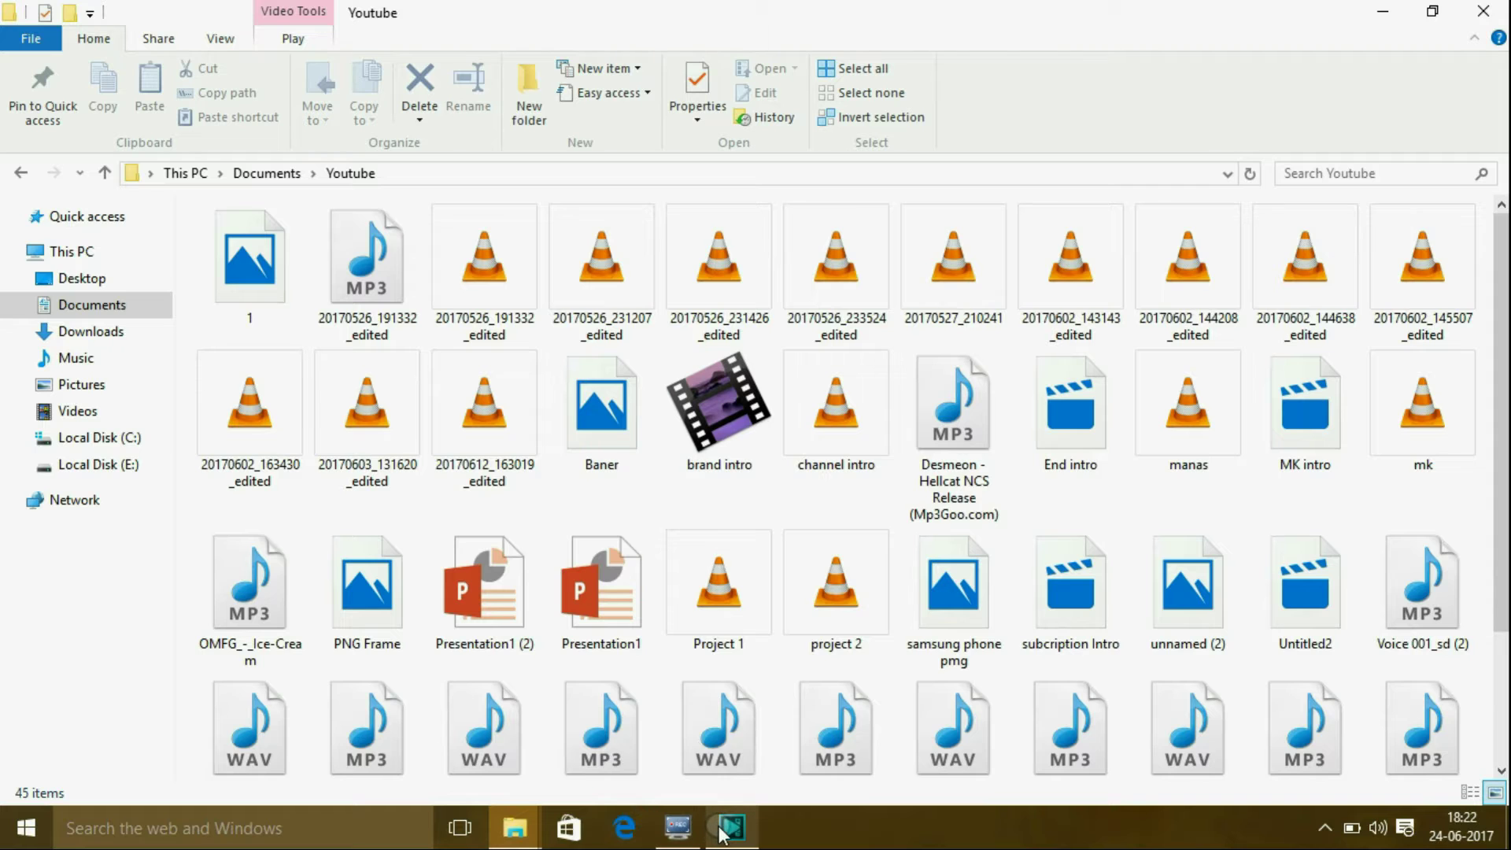
pyautogui.moveTo(722, 832)
pyautogui.click(709, 754)
pyautogui.moveTo(512, 840)
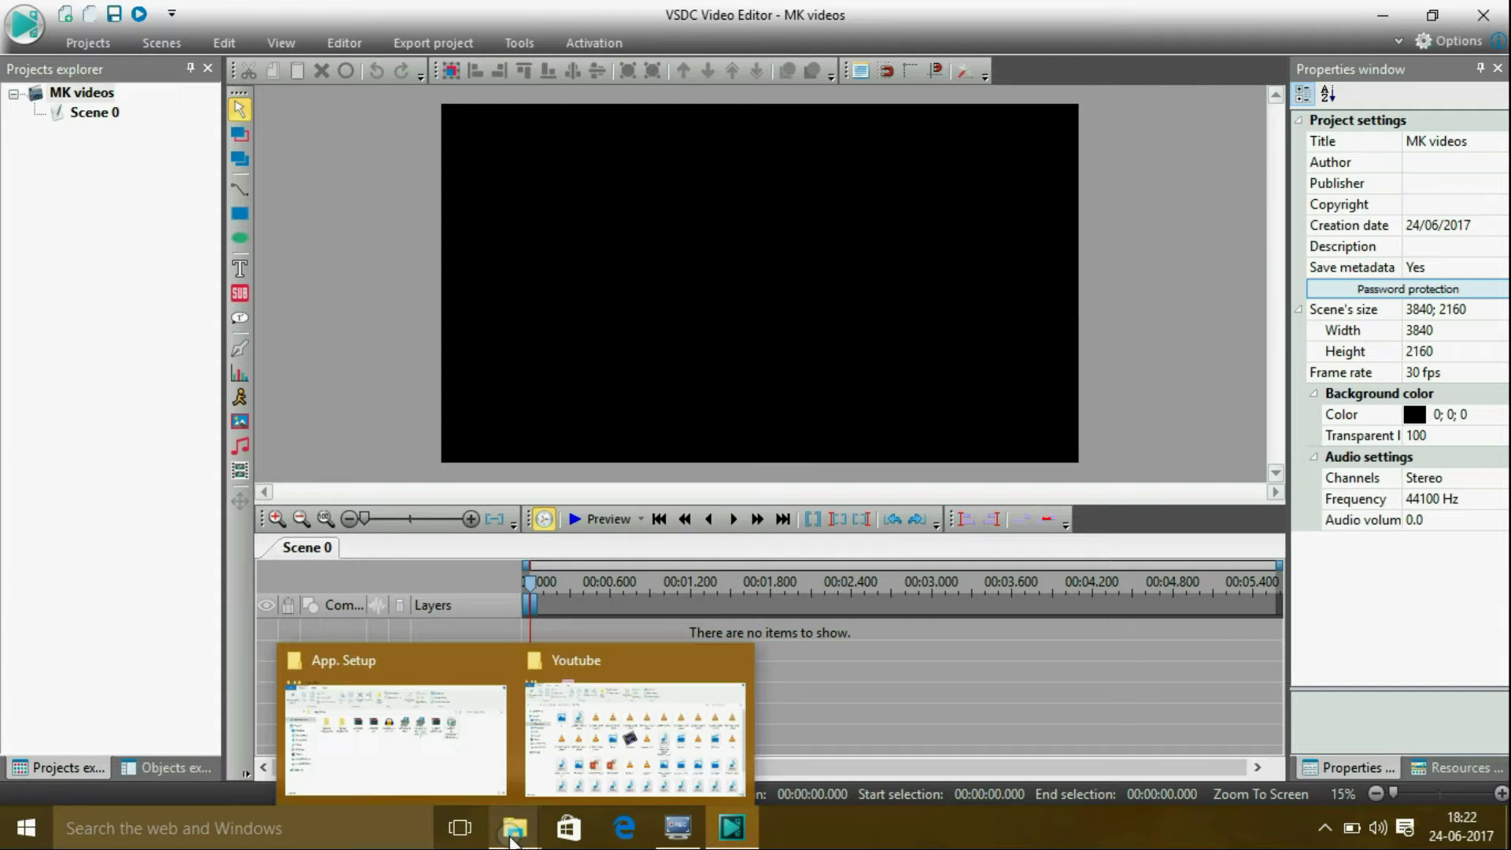
pyautogui.click(613, 755)
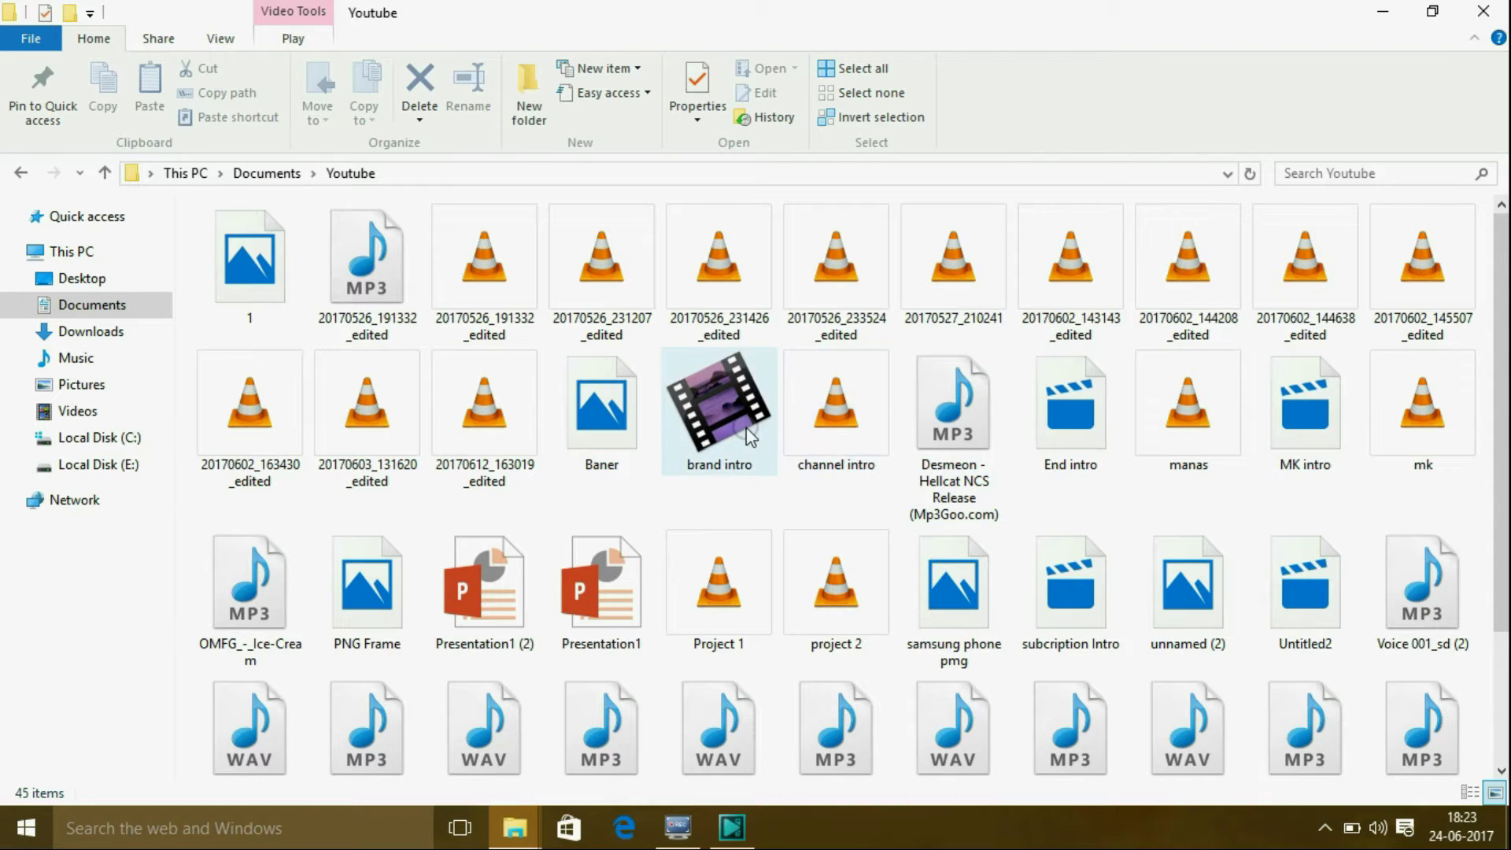
# Step: Copy the channel intro video from the Youtube folder and paste it into the MK videos scene in VSDC Video Editor
pyautogui.click(812, 413)
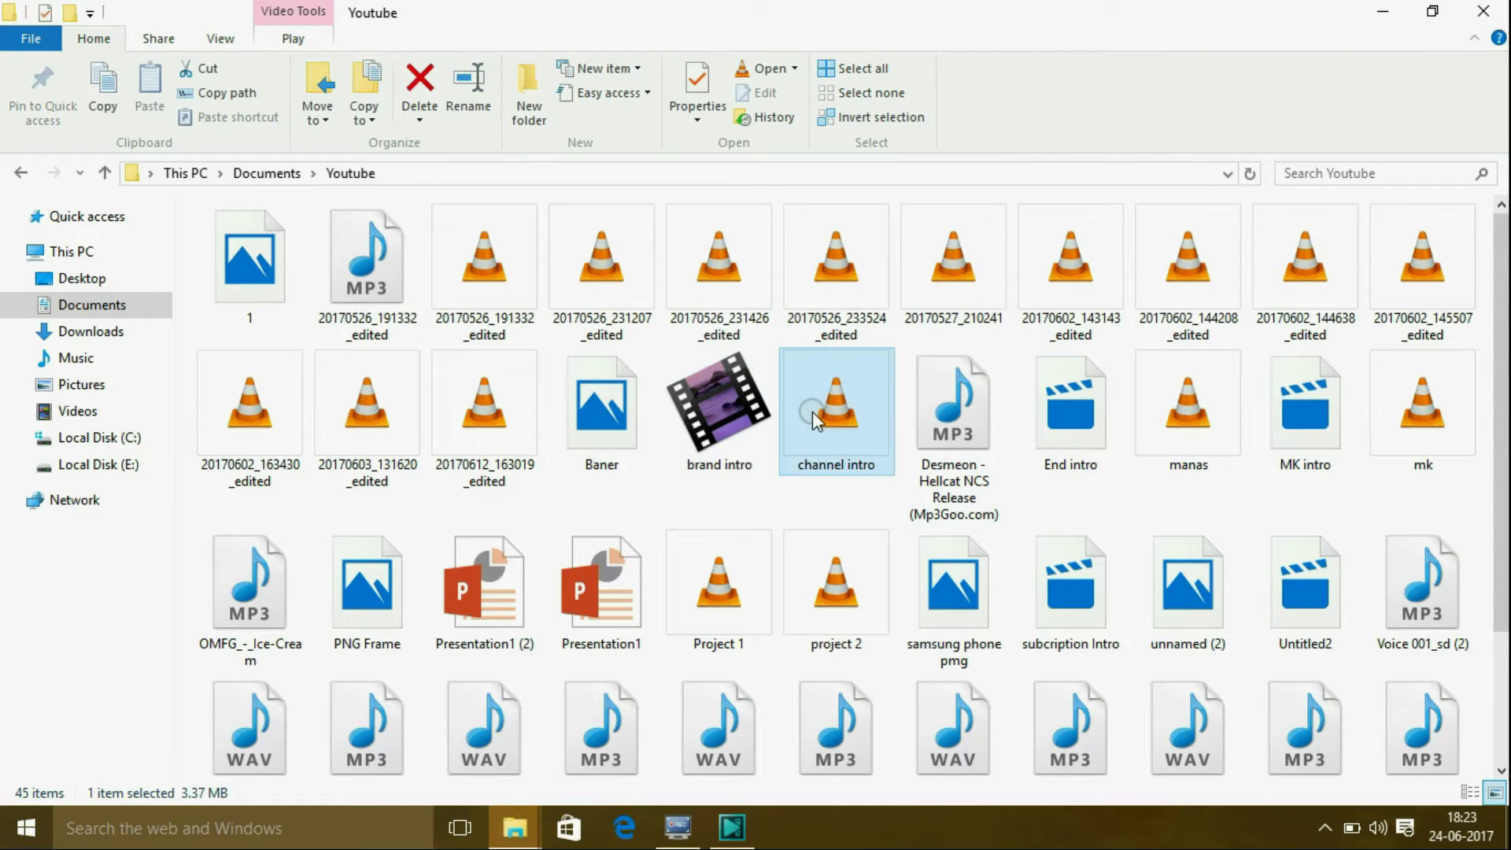
pyautogui.rightClick(812, 412)
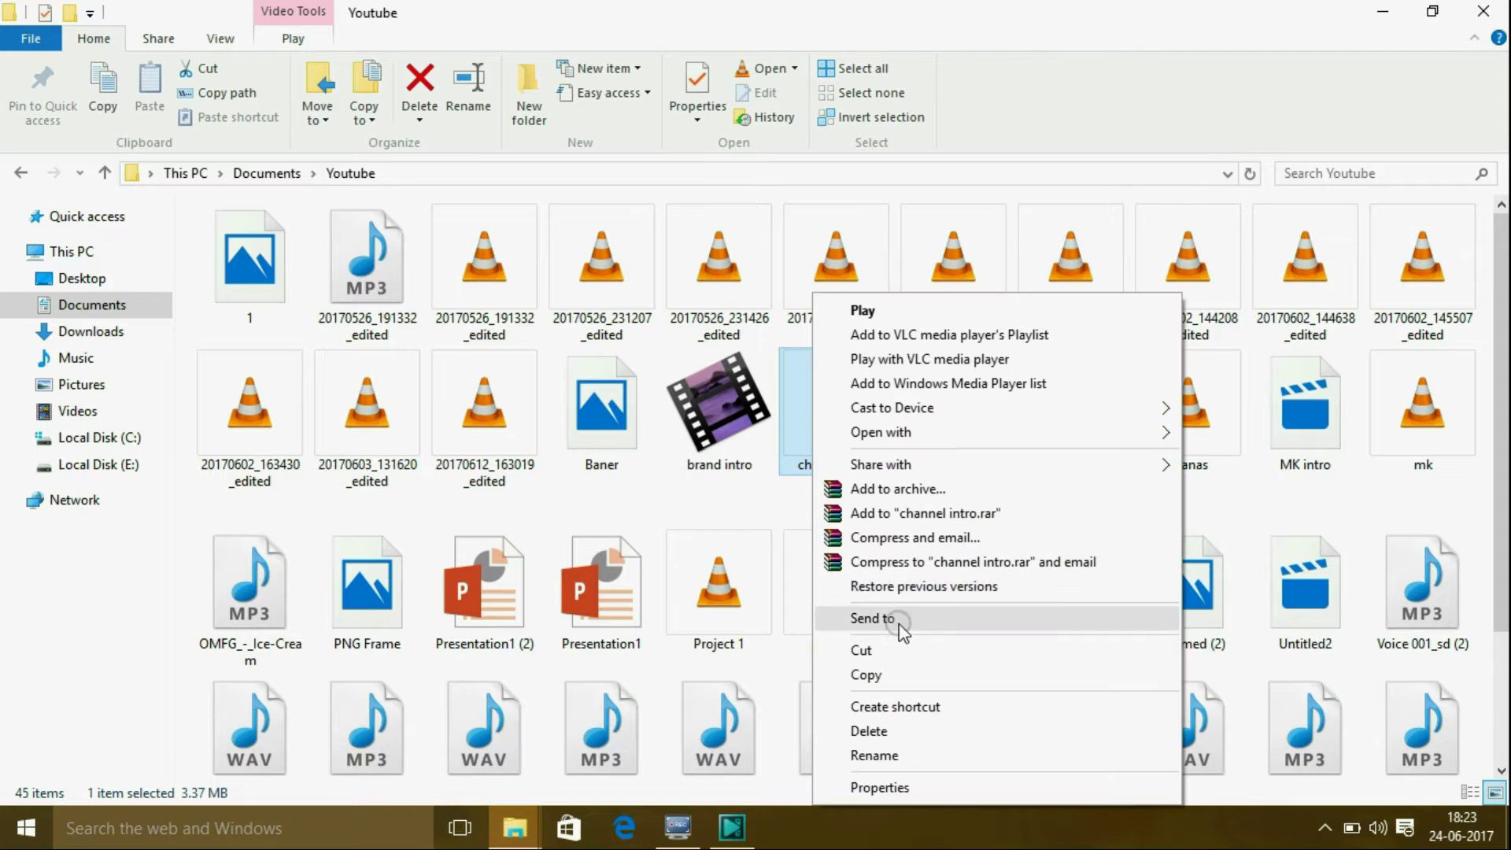
pyautogui.click(888, 675)
pyautogui.click(731, 826)
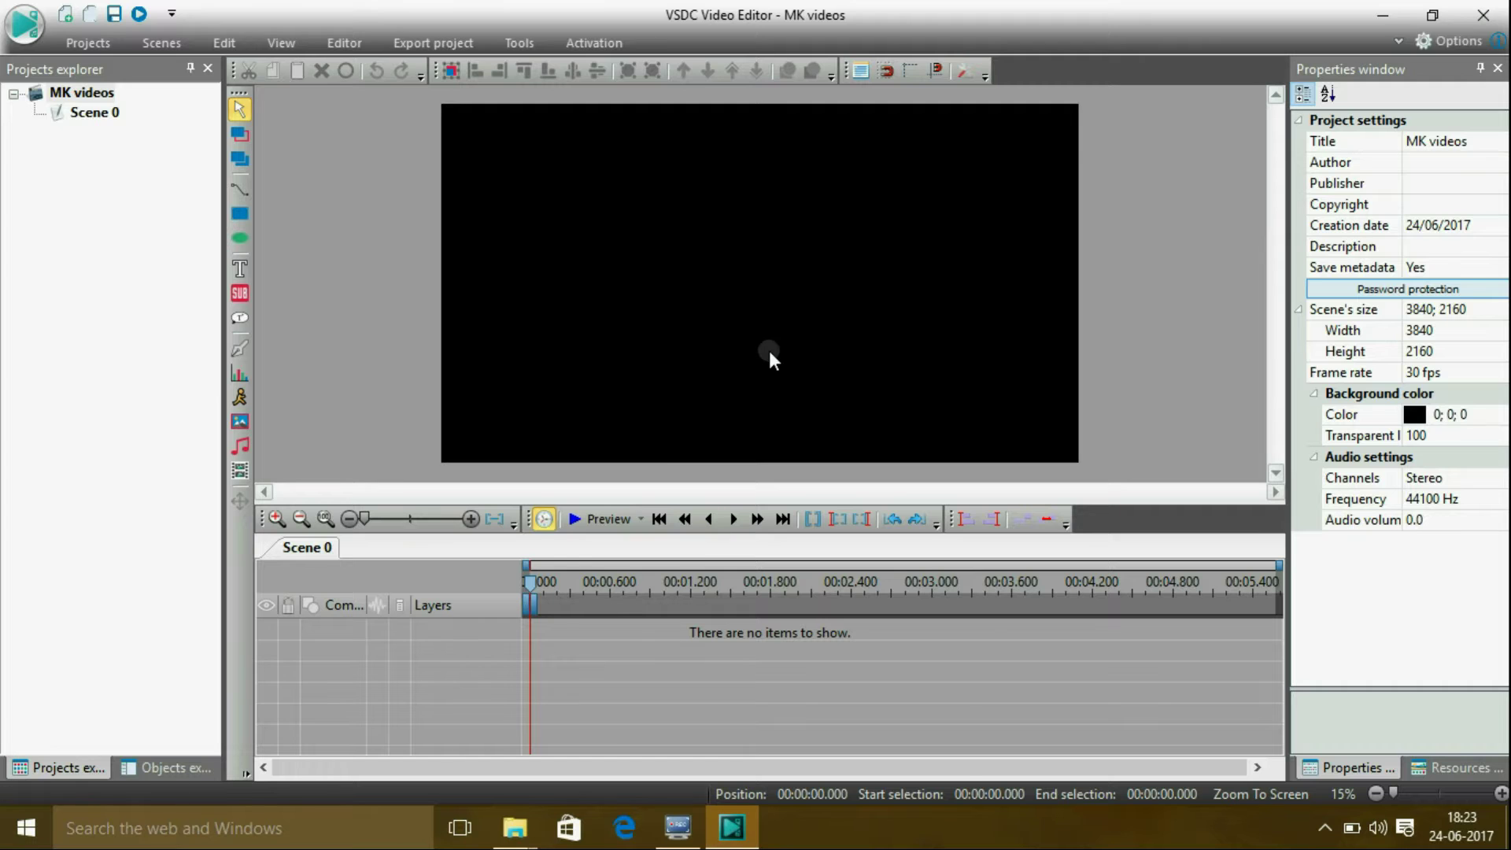
pyautogui.rightClick(769, 352)
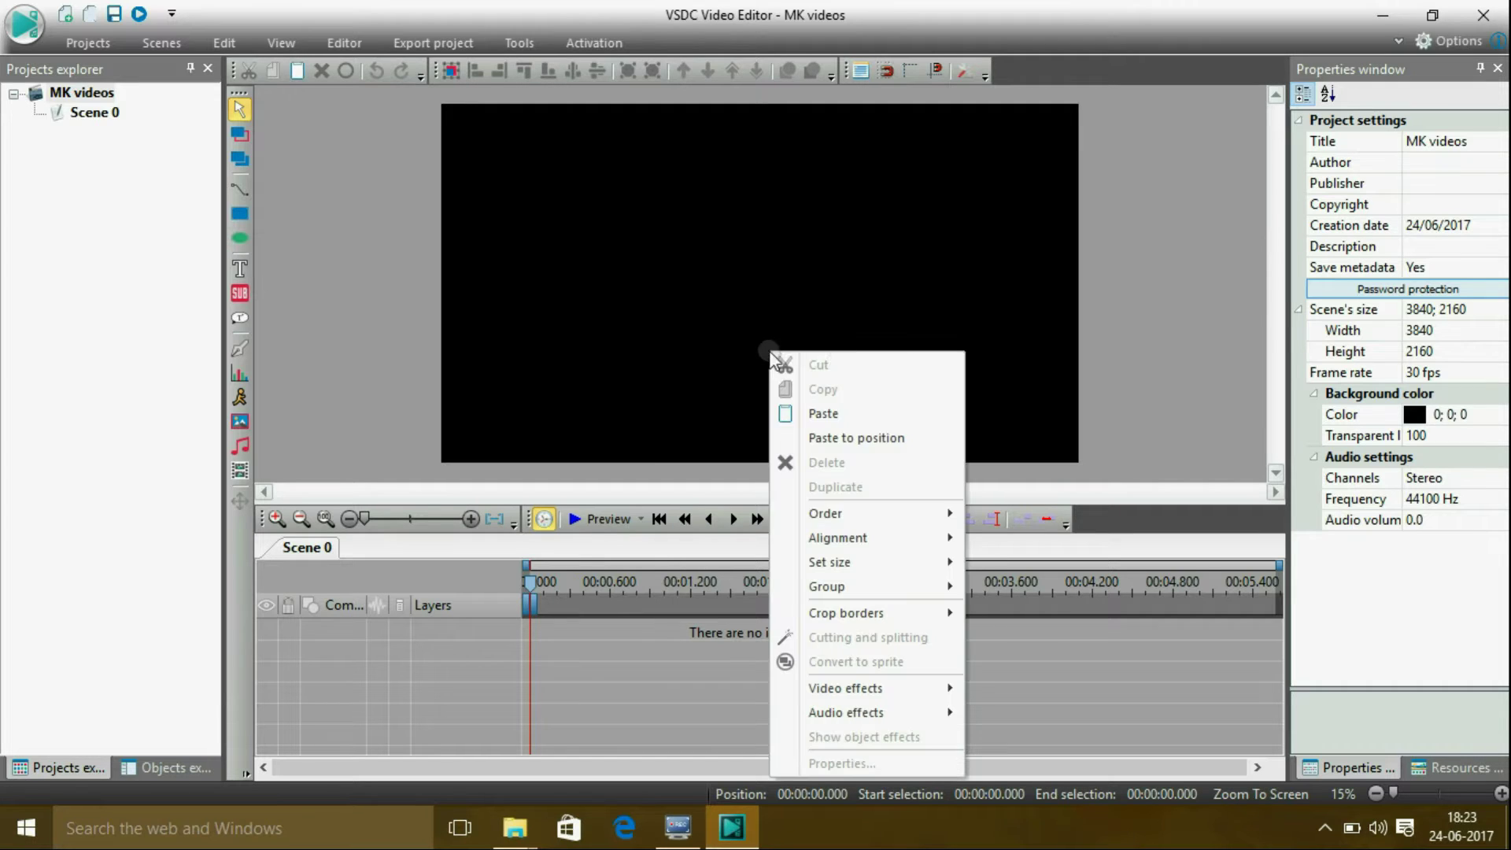
pyautogui.click(826, 414)
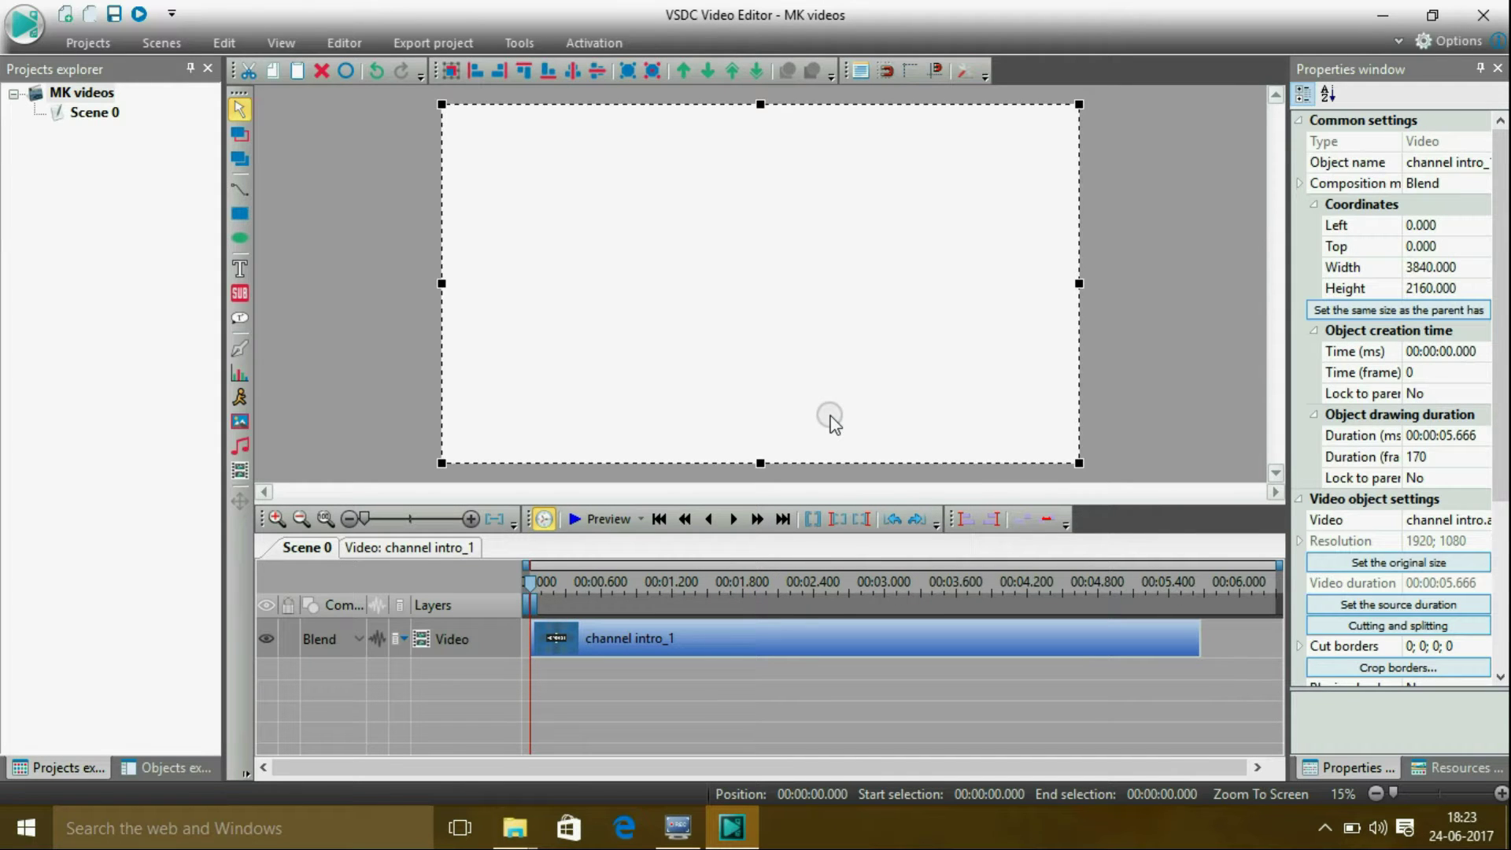
# Step: Preview the scene containing the channel intro video, then close the preview window
pyautogui.click(603, 519)
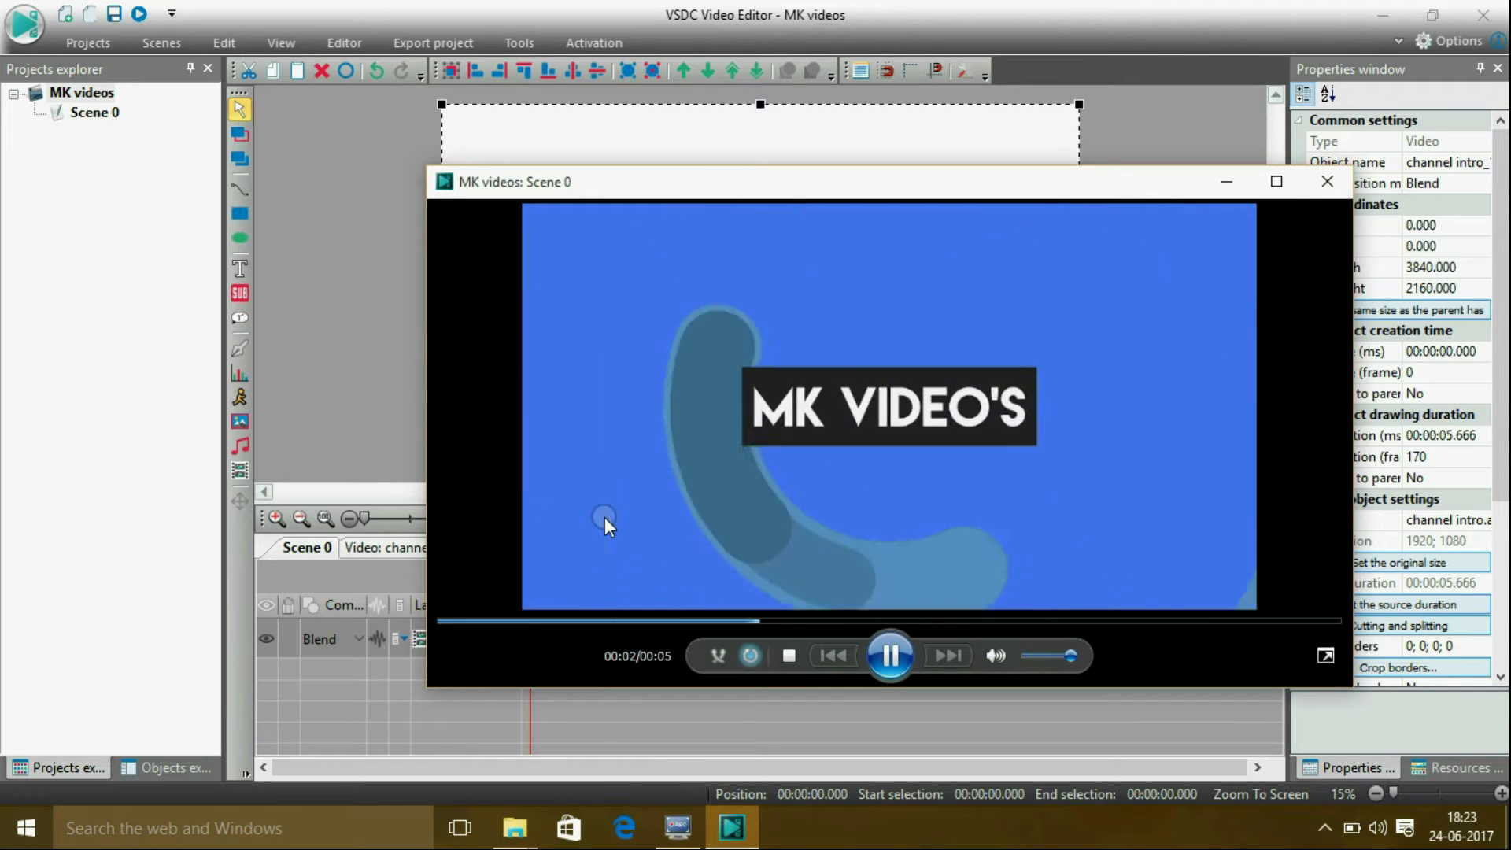
pyautogui.click(1327, 182)
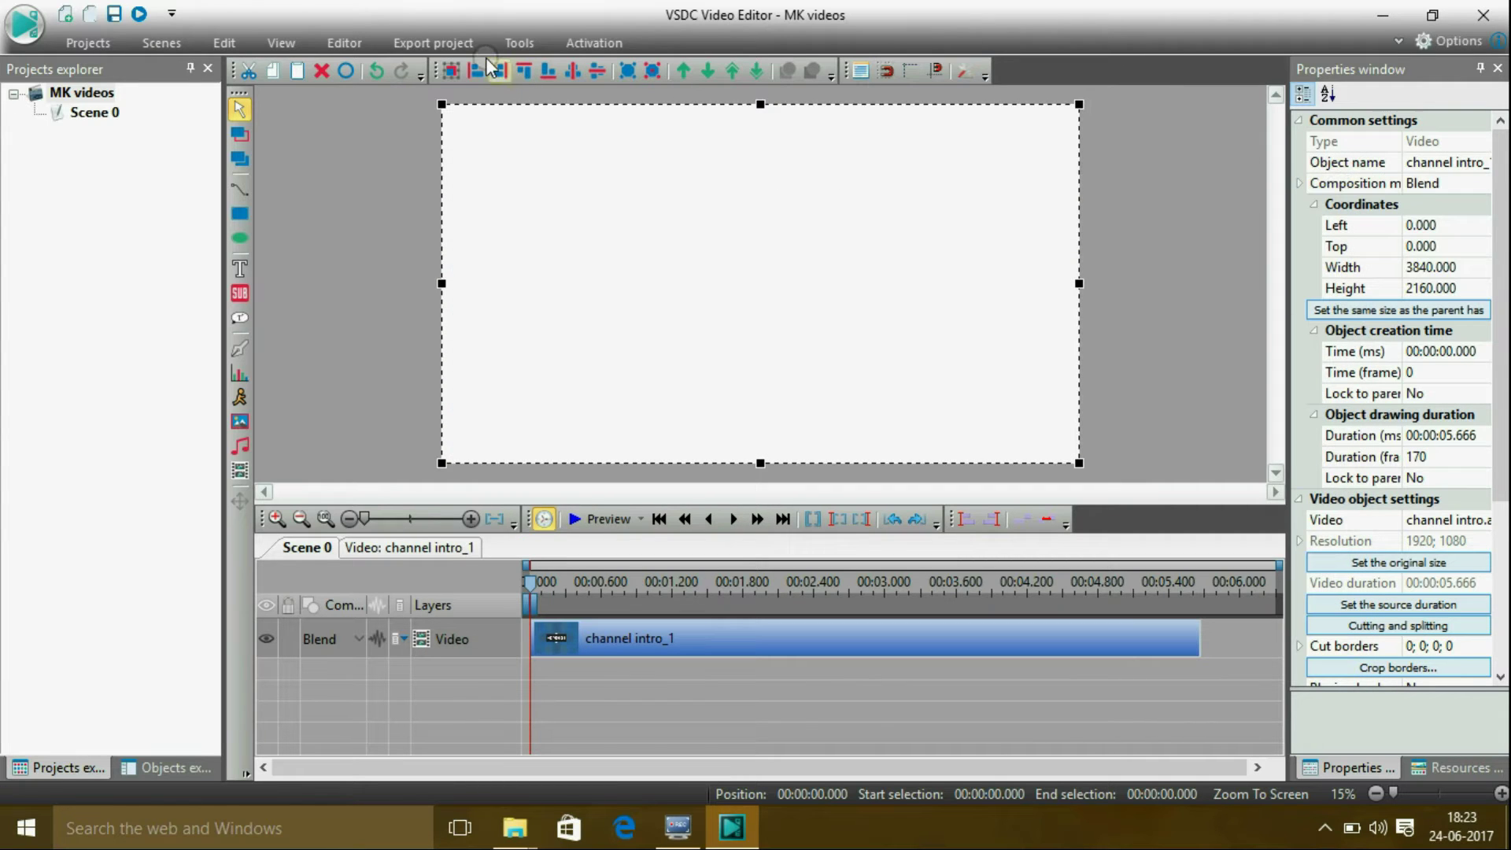
# Step: Open the project's export settings, then exit the editor without saving MK videos and close the Youtube folder
pyautogui.click(434, 43)
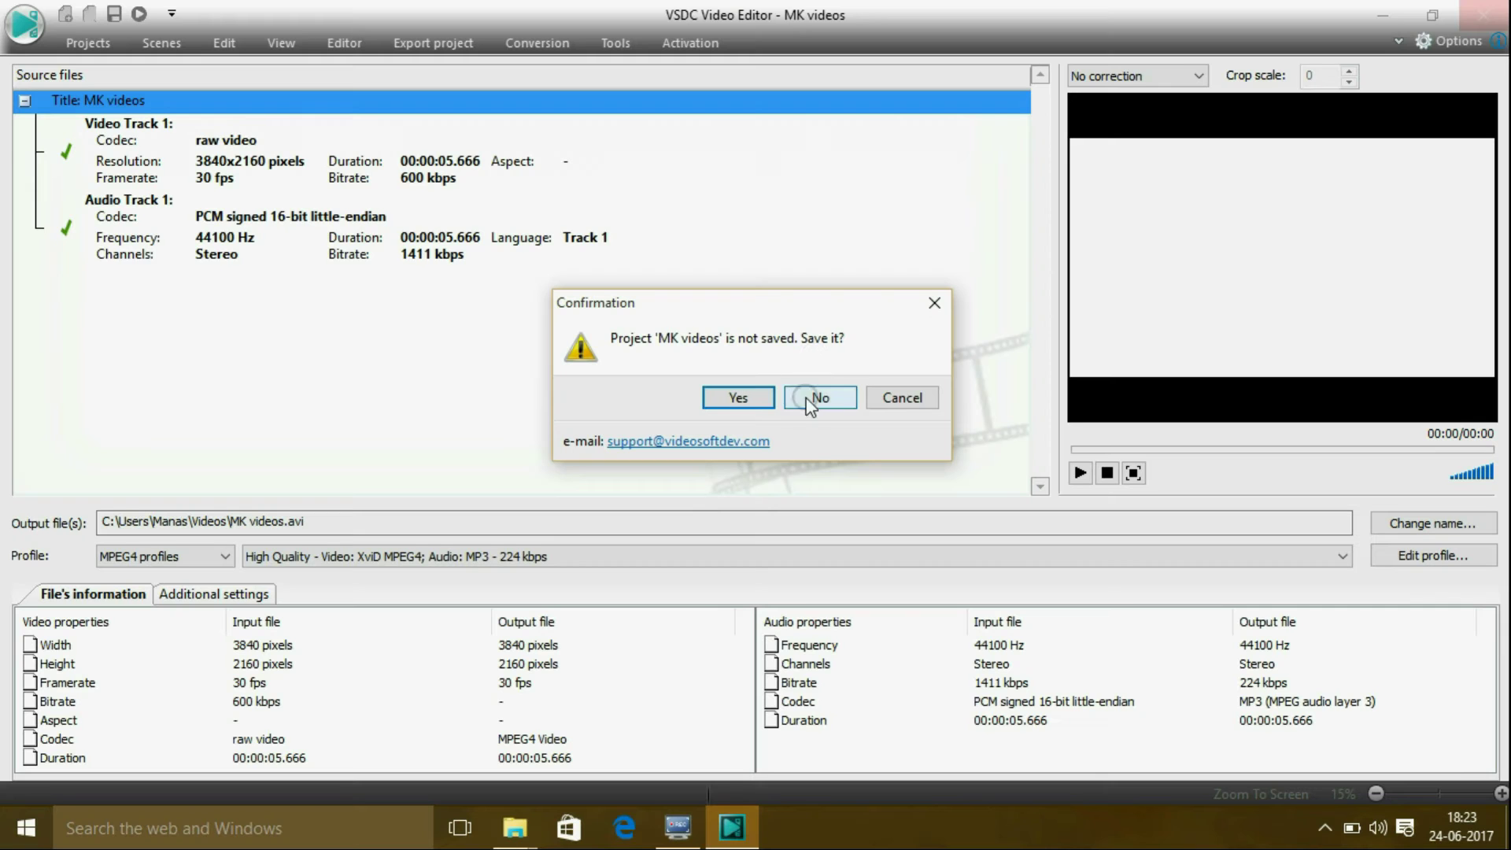
pyautogui.click(816, 393)
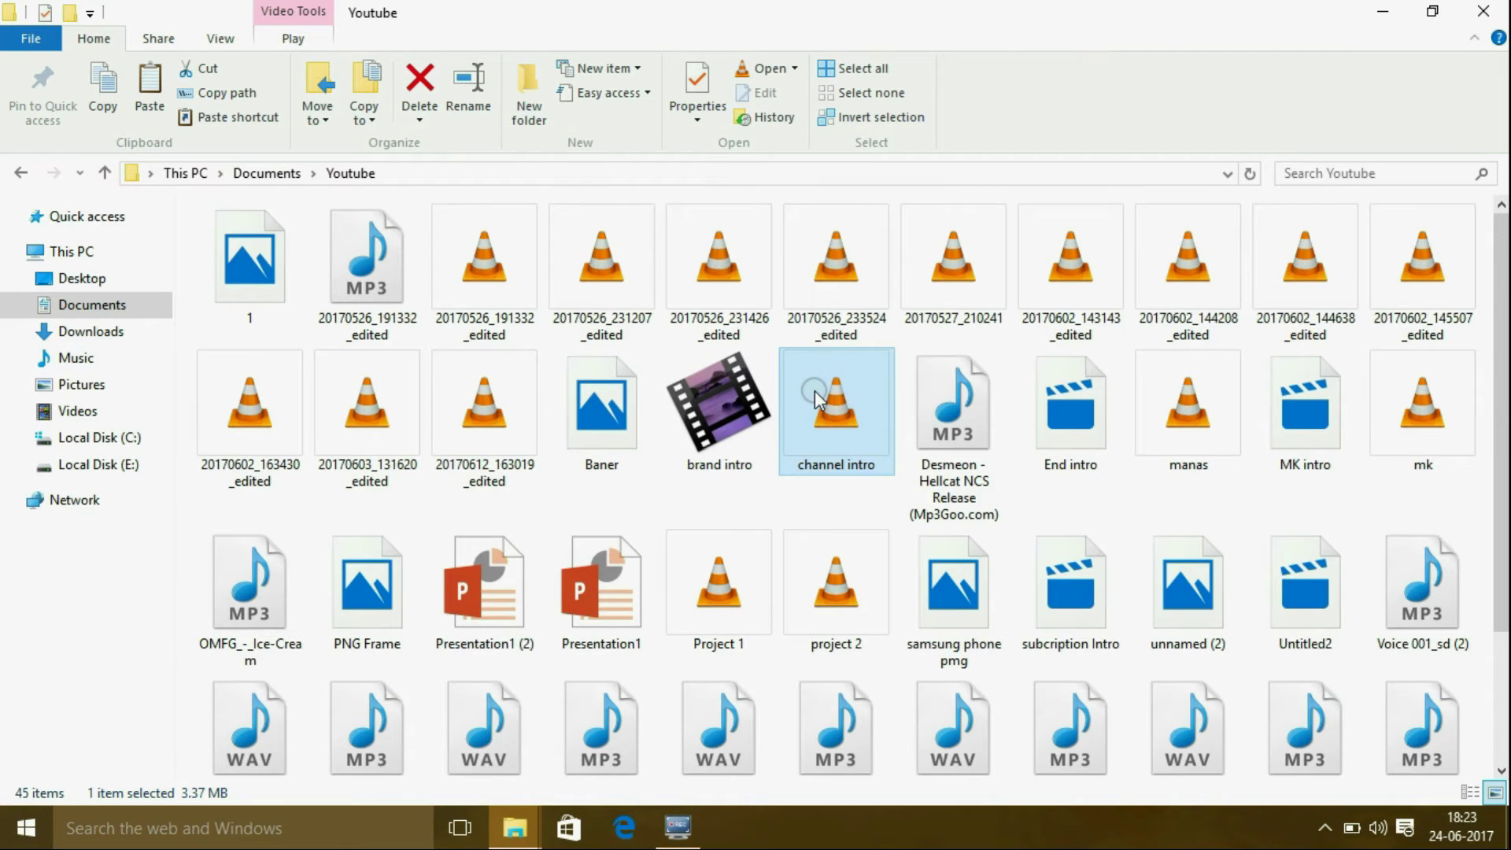
pyautogui.click(1483, 11)
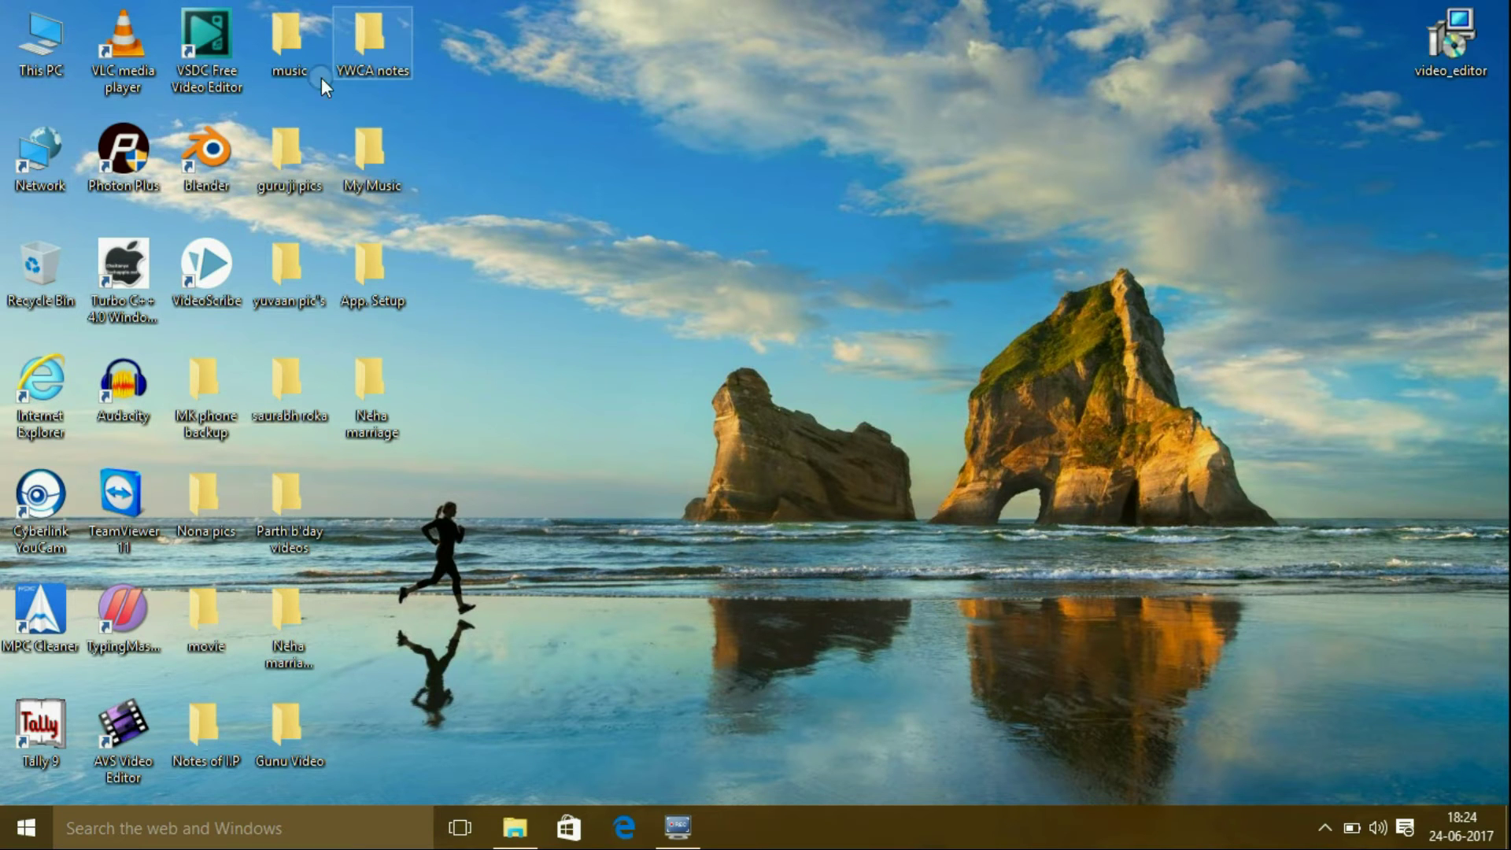
# Step: Move the activator (2) archive from the App. Setup folder to the desktop and close the folder
pyautogui.doubleClick(351, 288)
pyautogui.moveTo(509, 330); pyautogui.dragTo(1413, 236)
pyautogui.click(1314, 96)
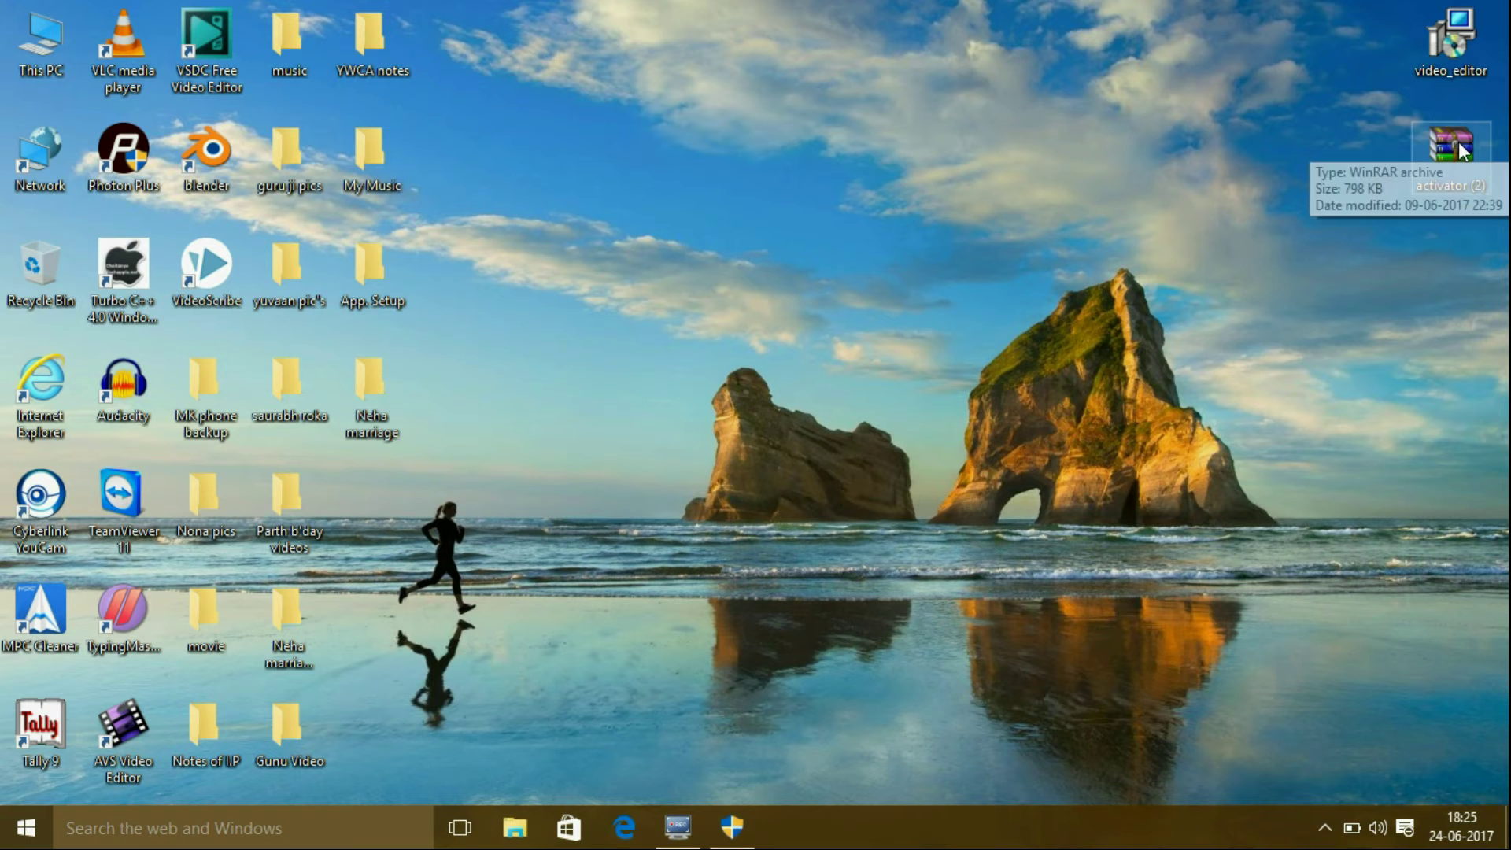
# Step: Extract the activator (2) archive into its own desktop folder and answer the pending permission request of activator (1).exe
pyautogui.rightClick(1458, 144)
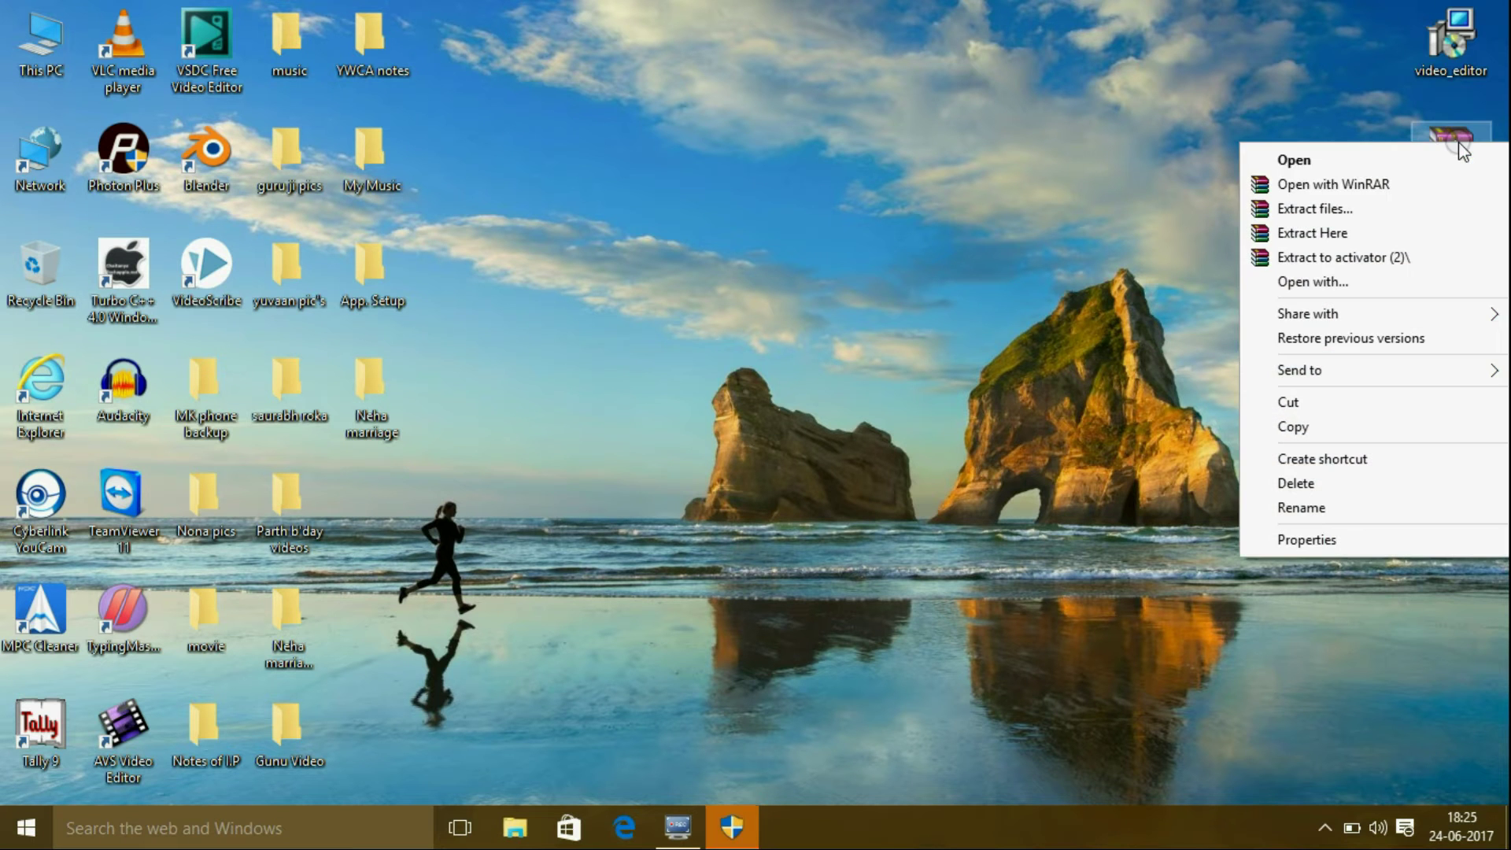
pyautogui.click(1338, 255)
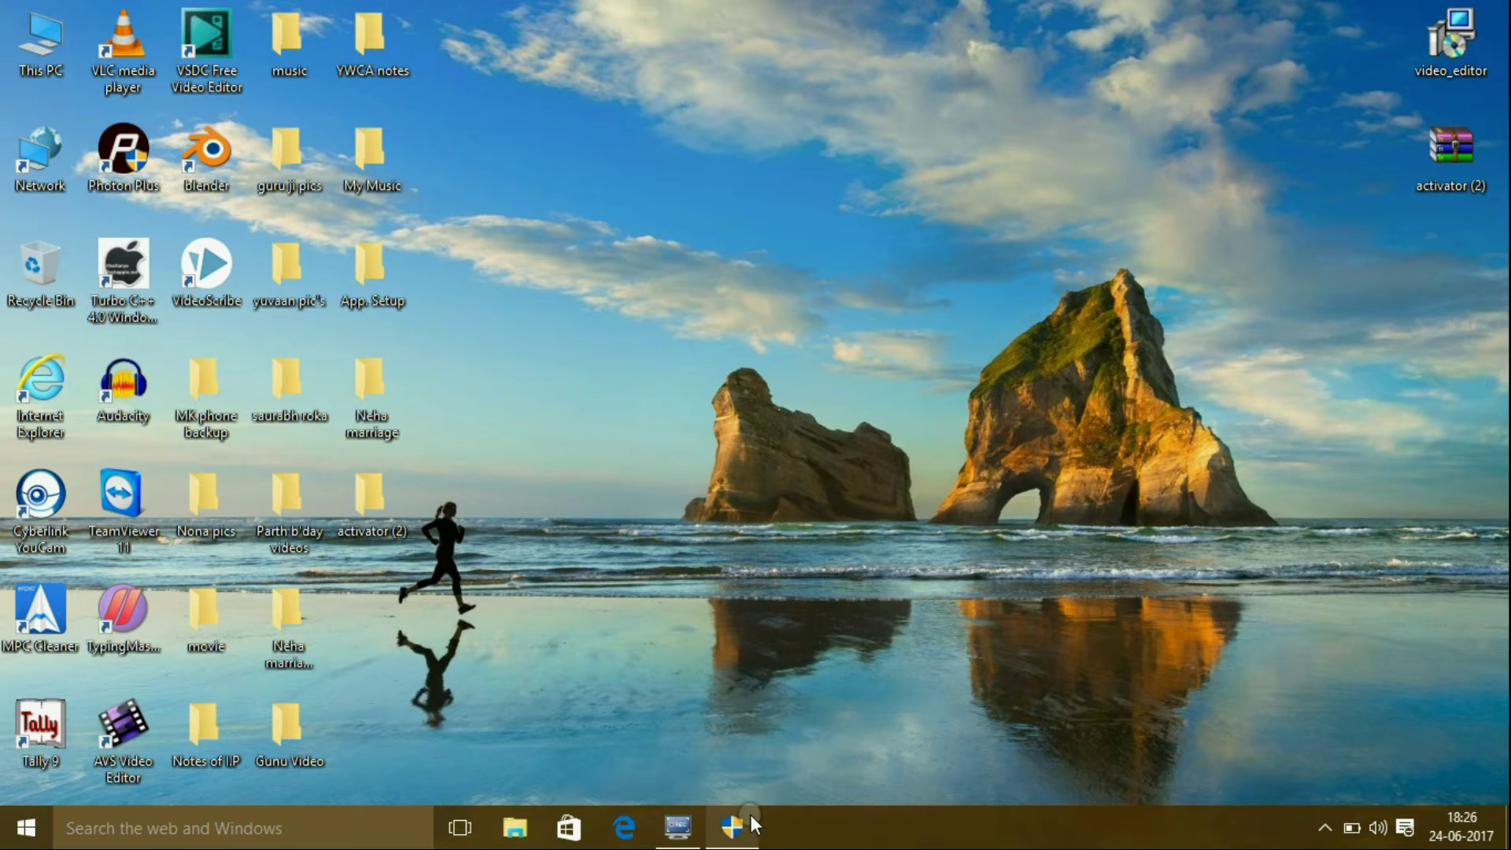
pyautogui.moveTo(743, 818)
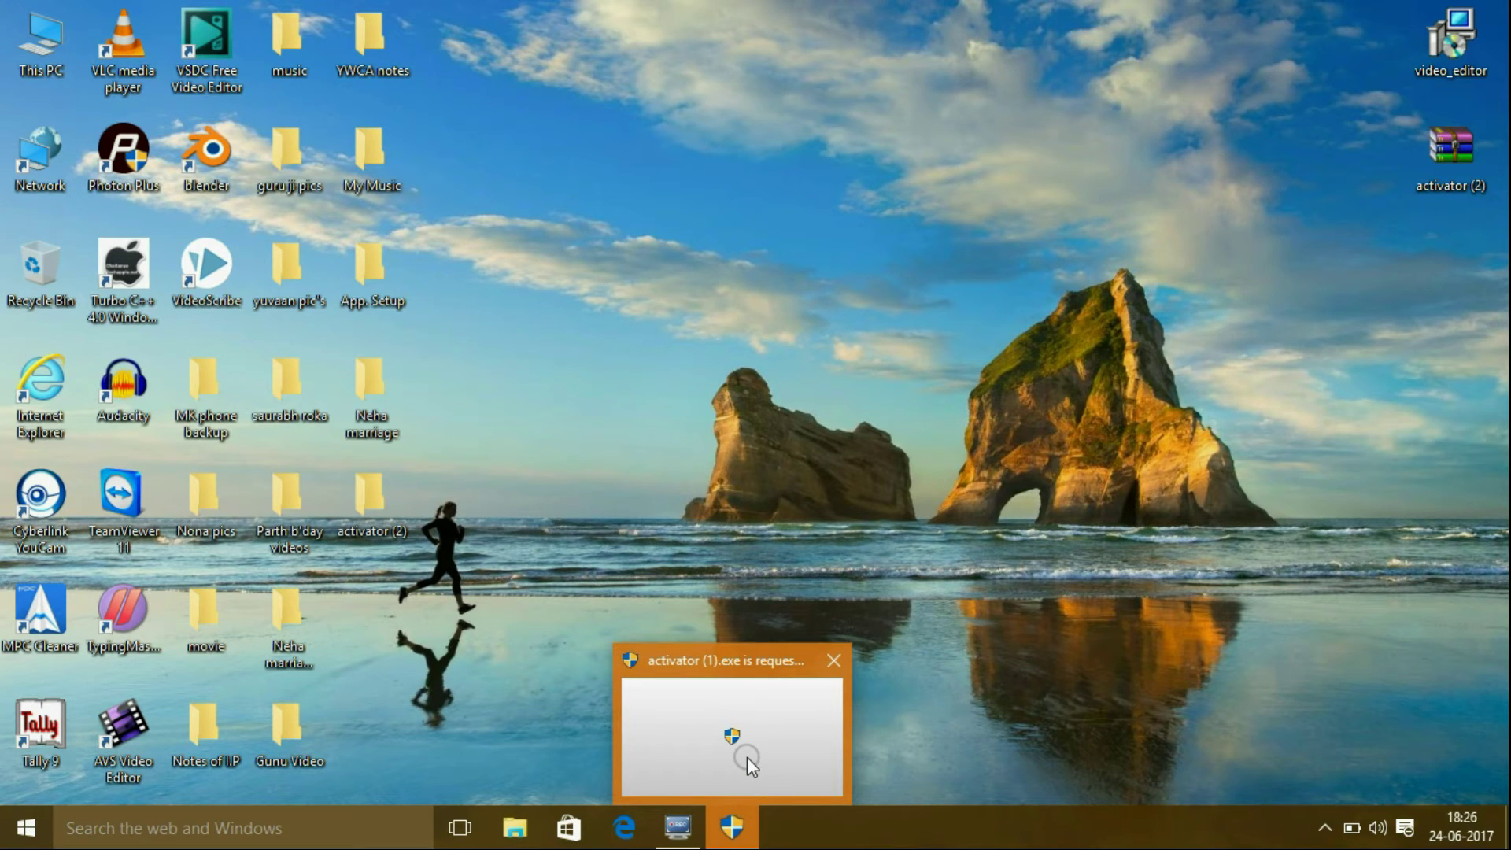
pyautogui.click(967, 433)
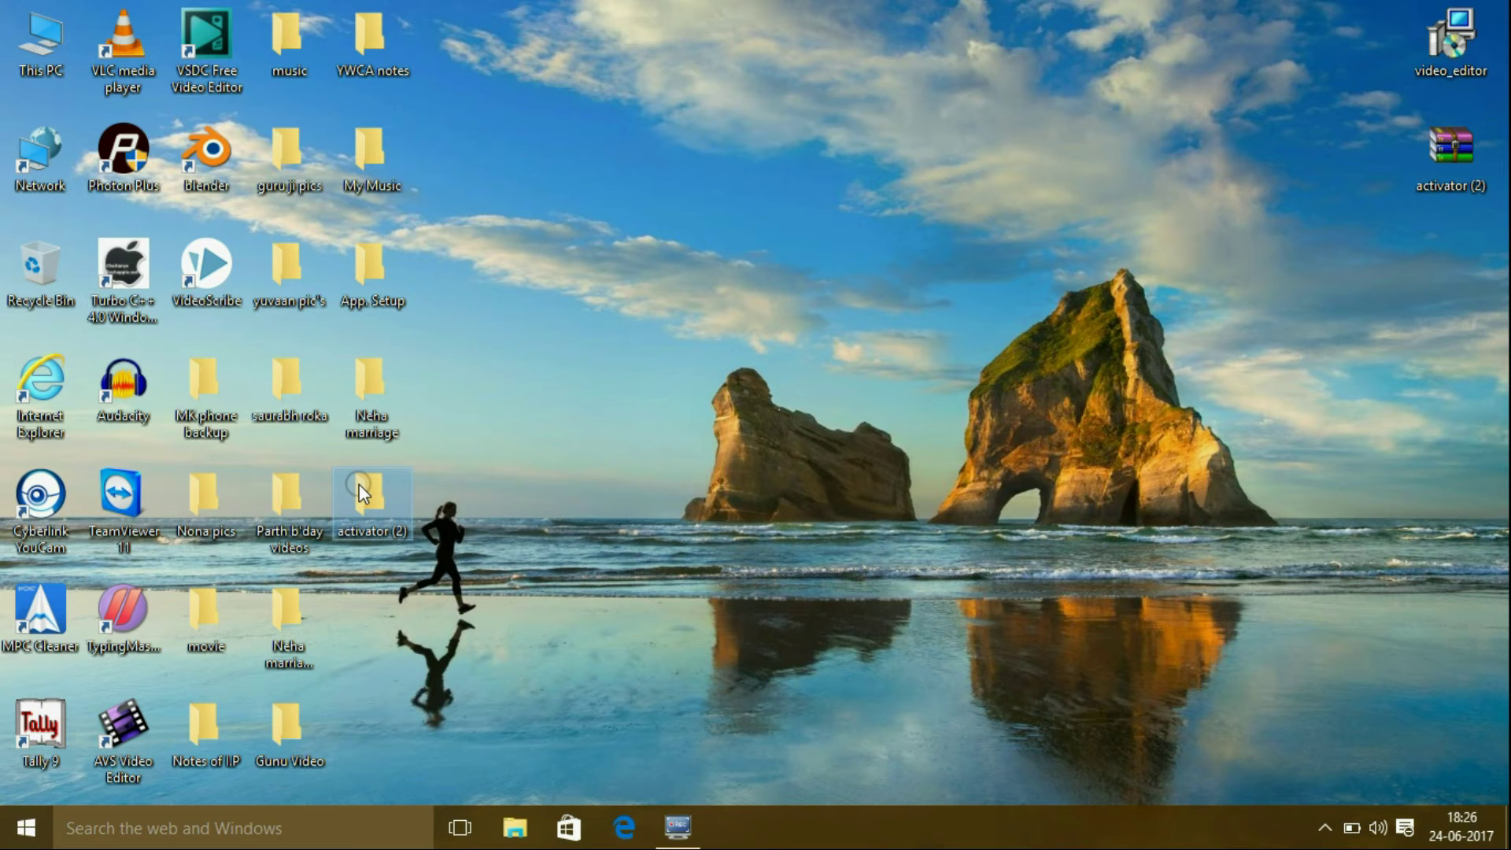
# Step: Cut the activator (2) folder from the desktop and open the file location of the VSDC Free Video Editor shortcut
pyautogui.rightClick(359, 484)
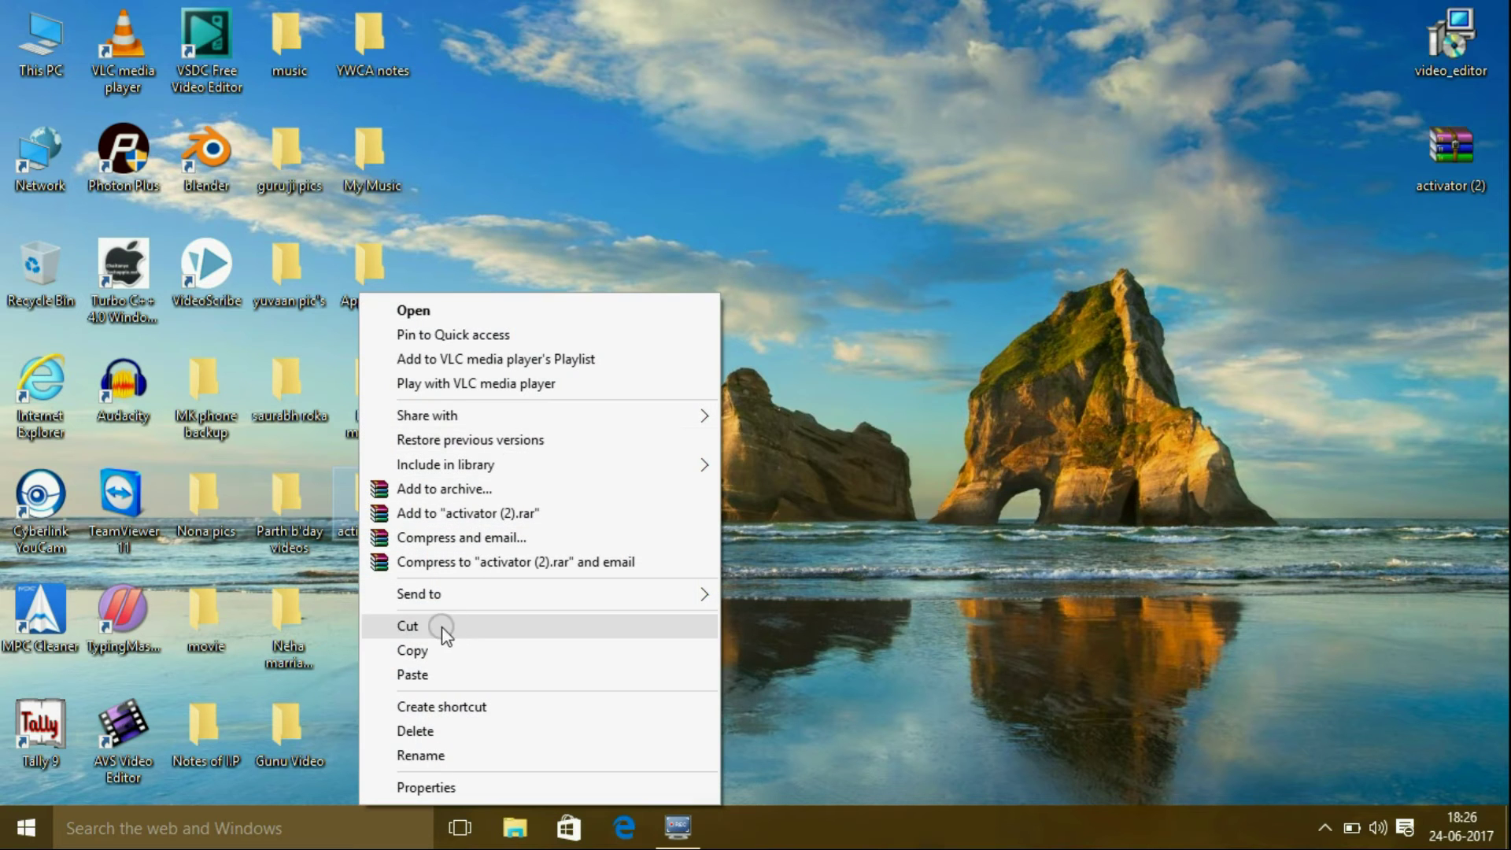
pyautogui.click(412, 628)
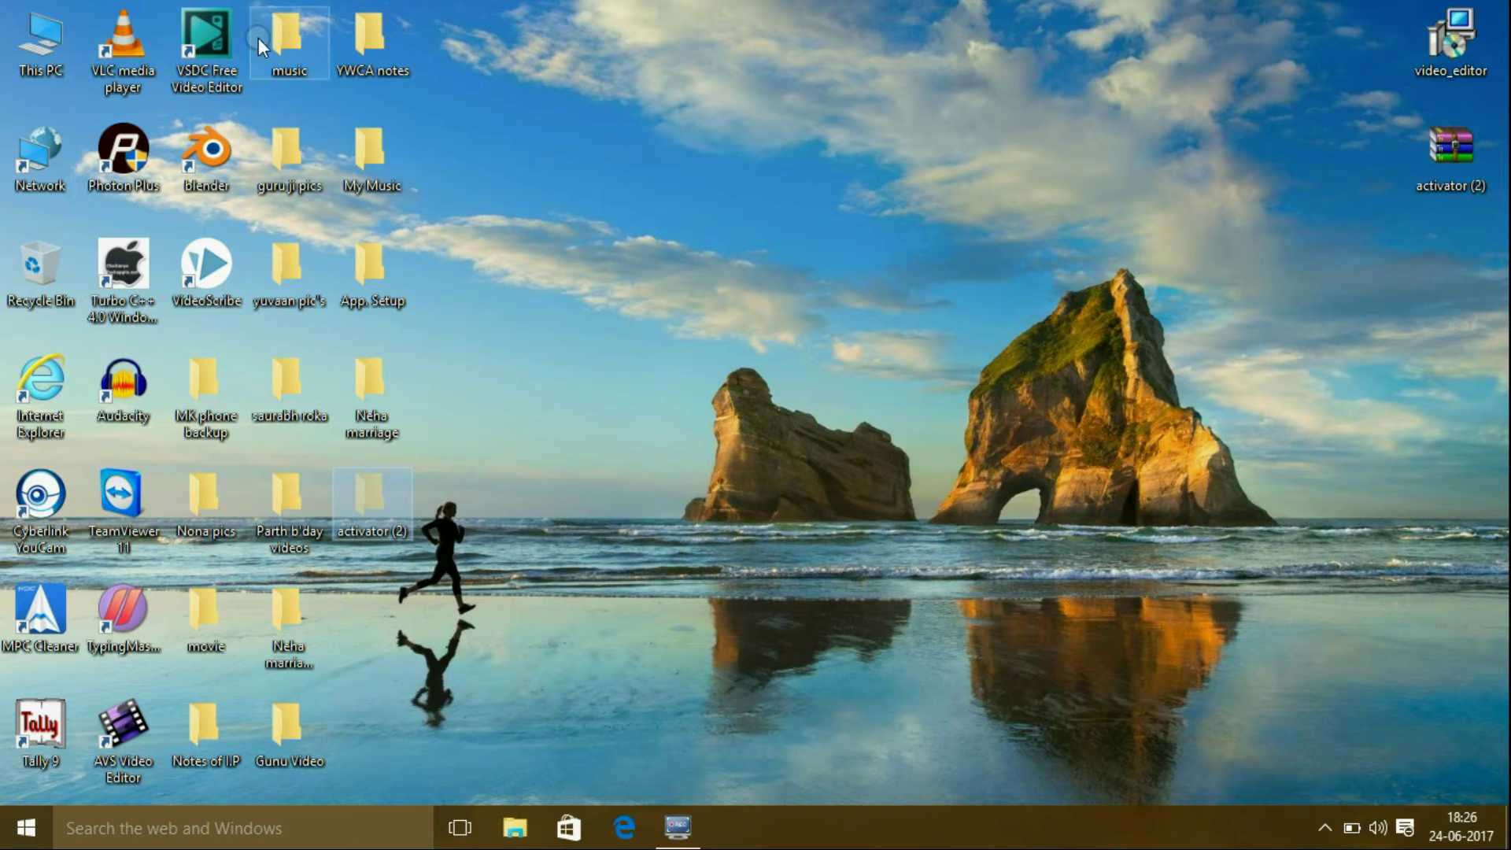
pyautogui.rightClick(233, 41)
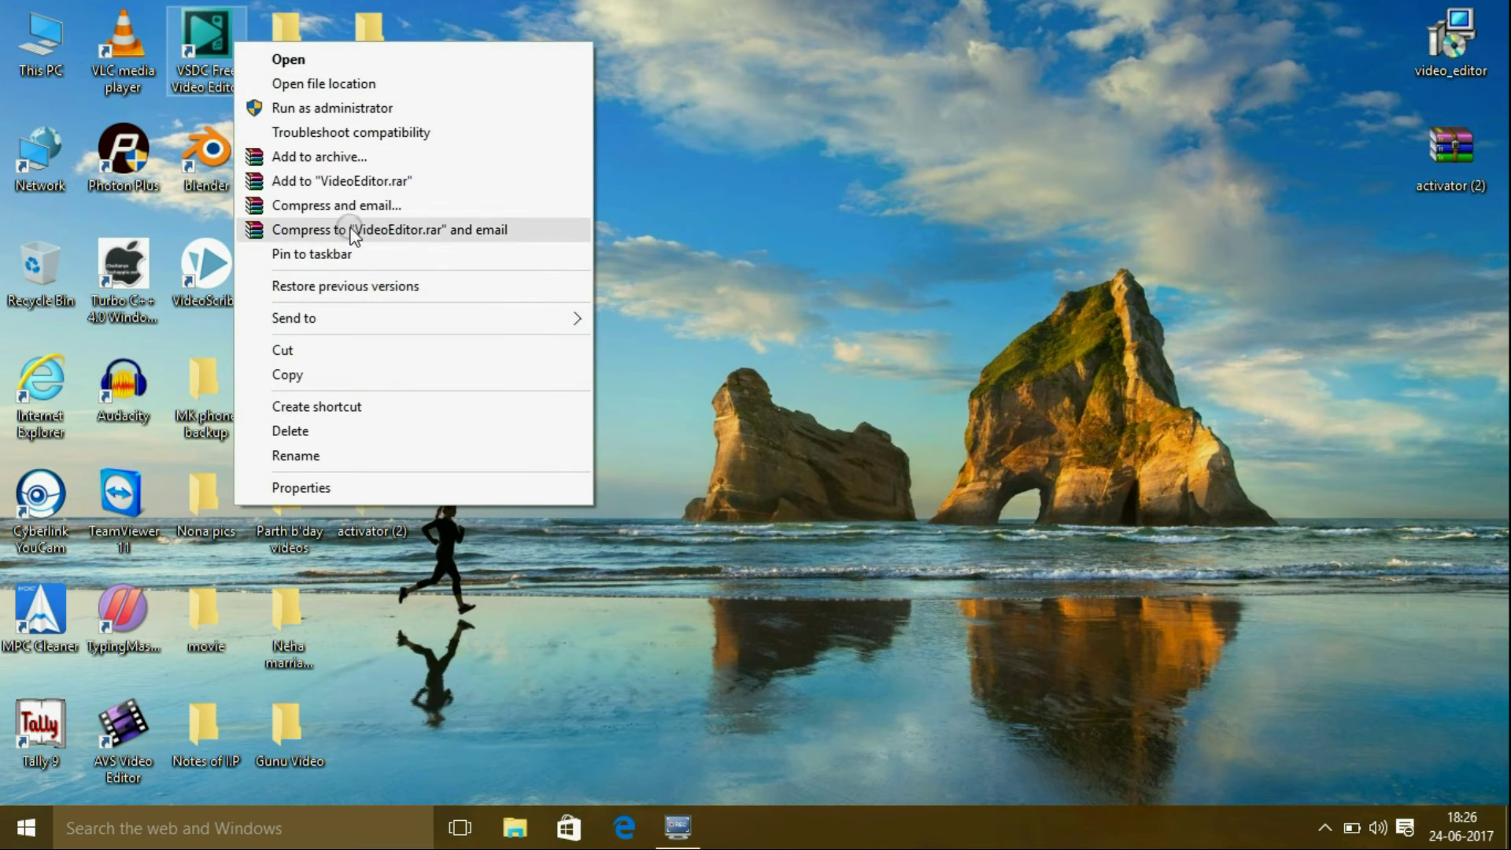
pyautogui.click(324, 83)
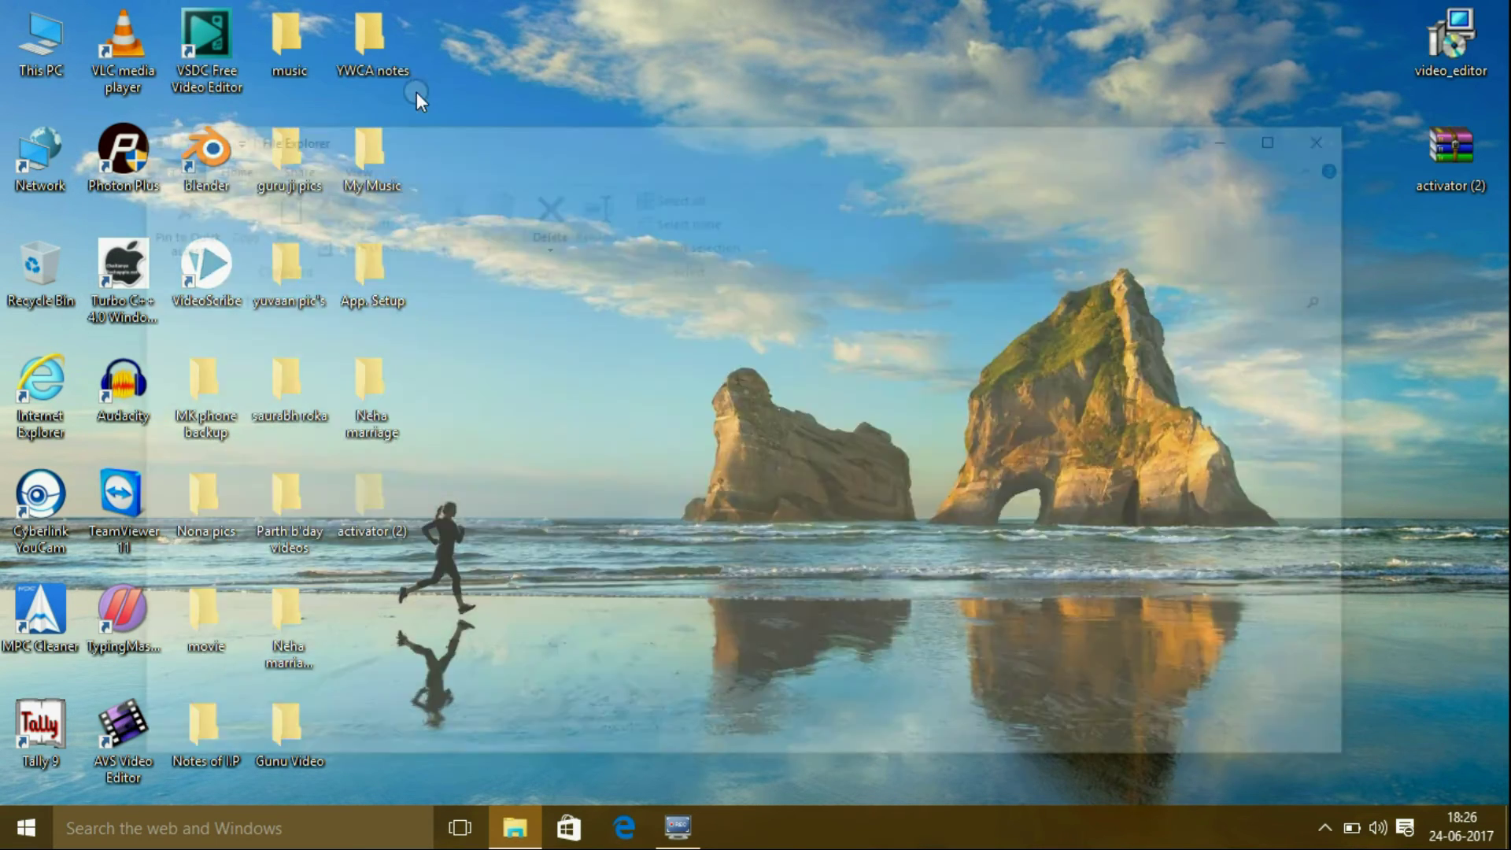
pyautogui.click(1284, 133)
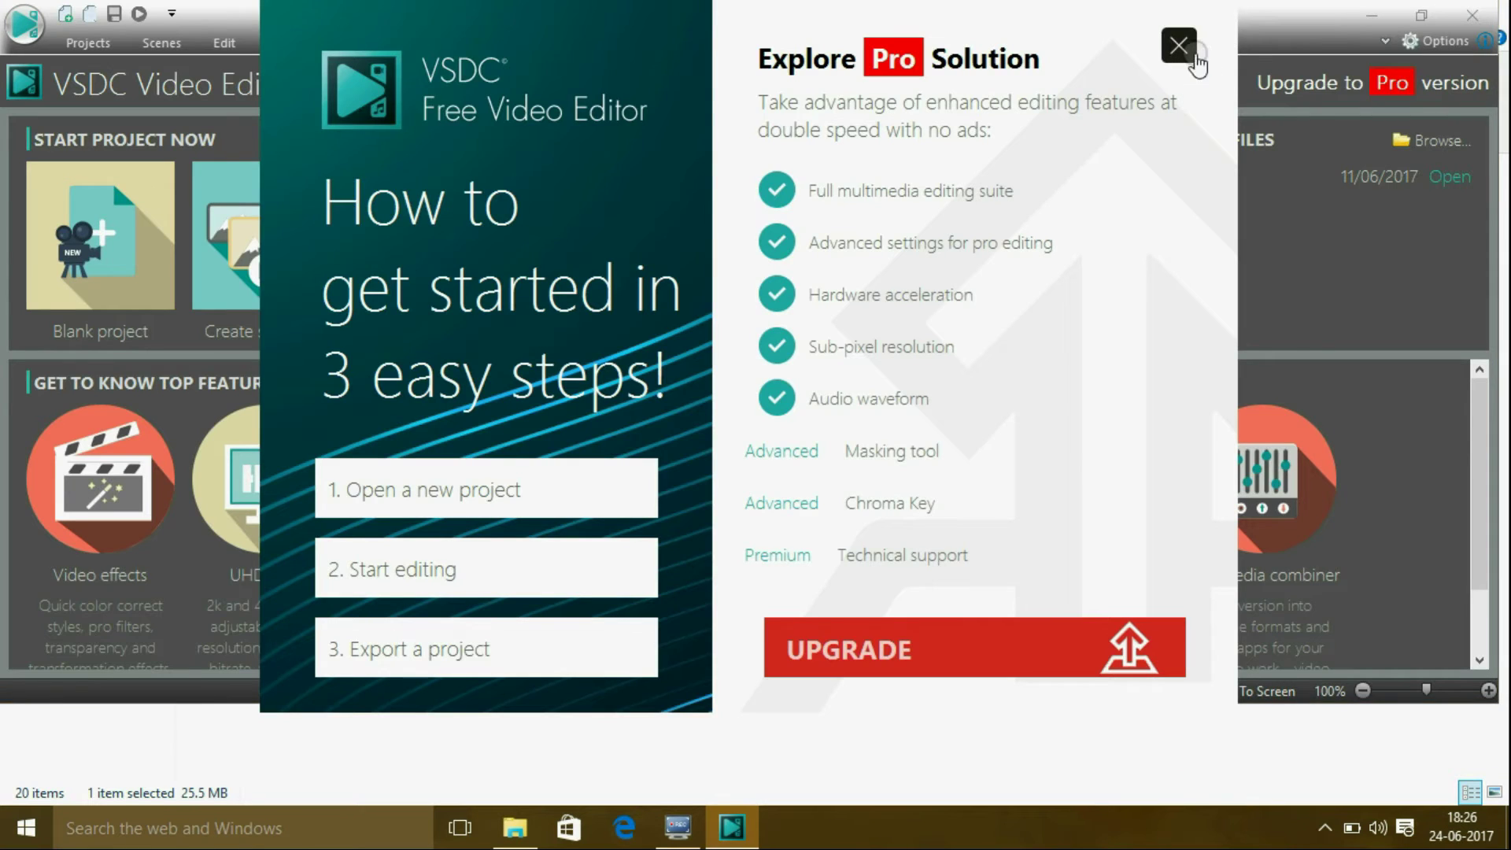
# Step: Dismiss the Pro offer, create a blank project with default settings, and open its export settings before minimizing the editor
pyautogui.click(1179, 46)
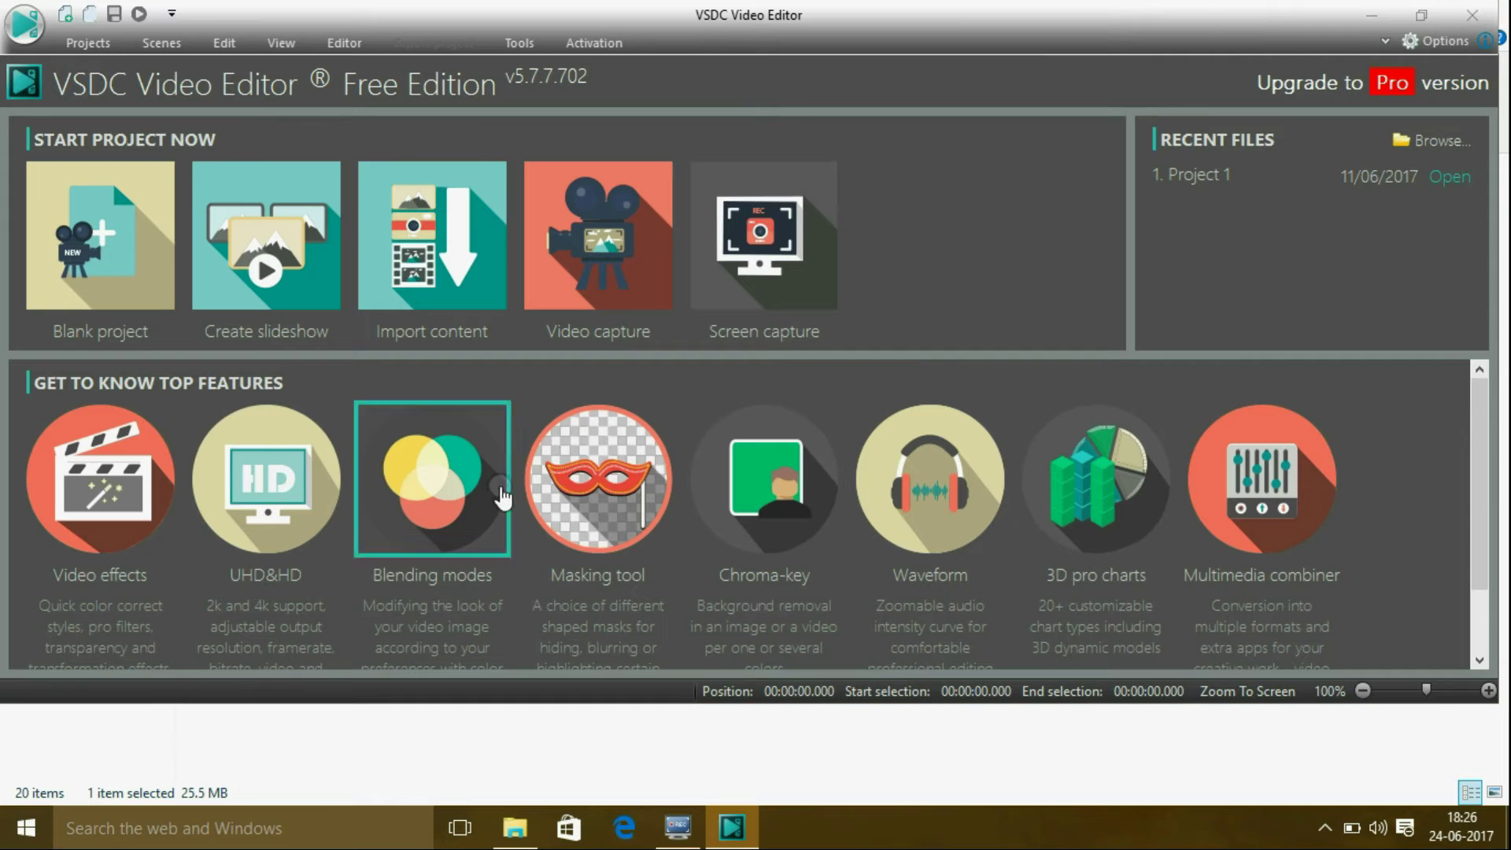
pyautogui.click(133, 250)
pyautogui.click(959, 494)
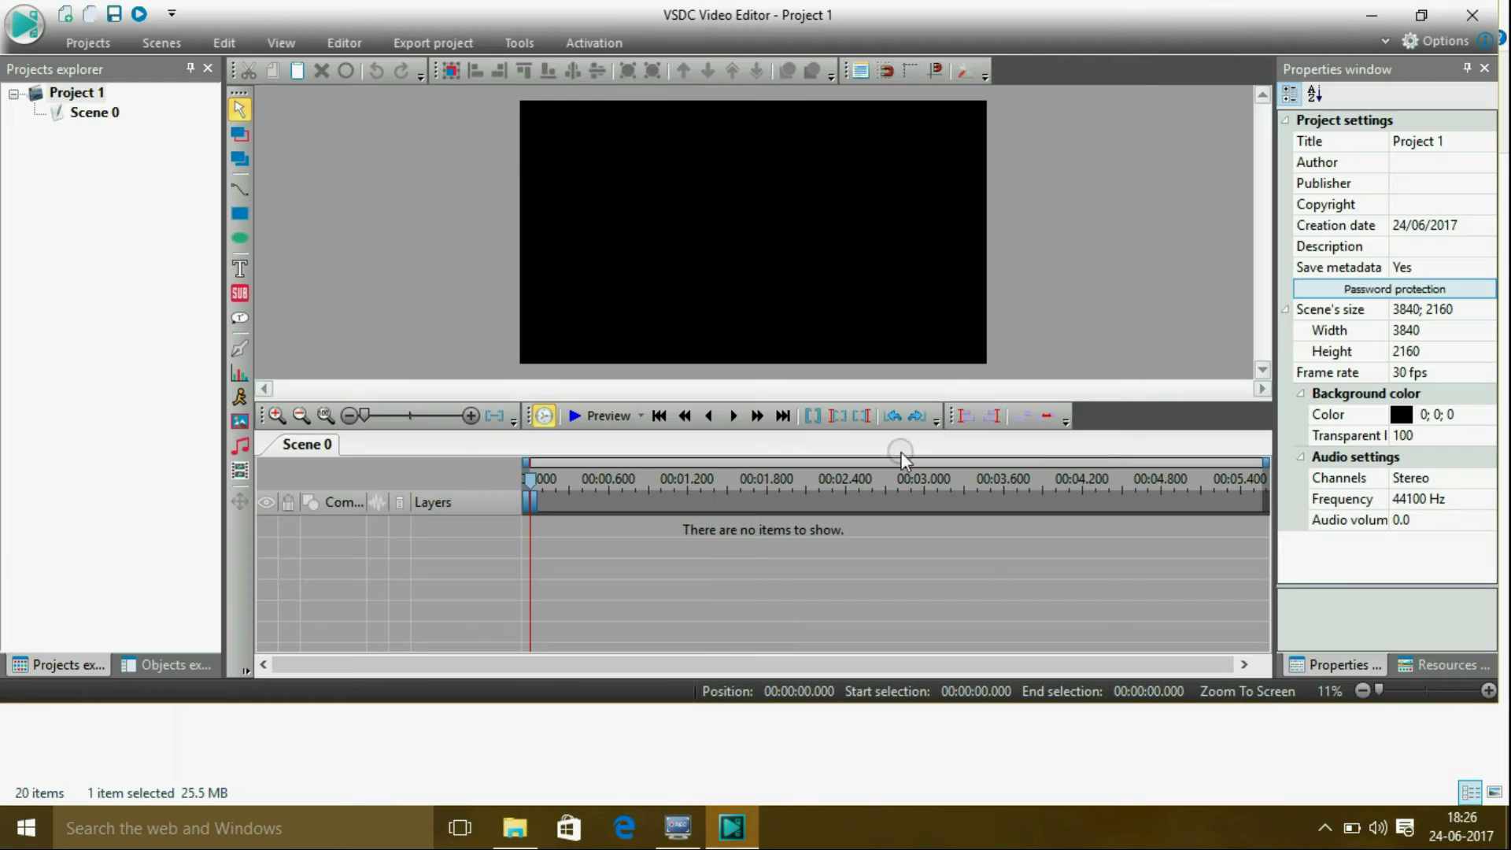
pyautogui.click(401, 43)
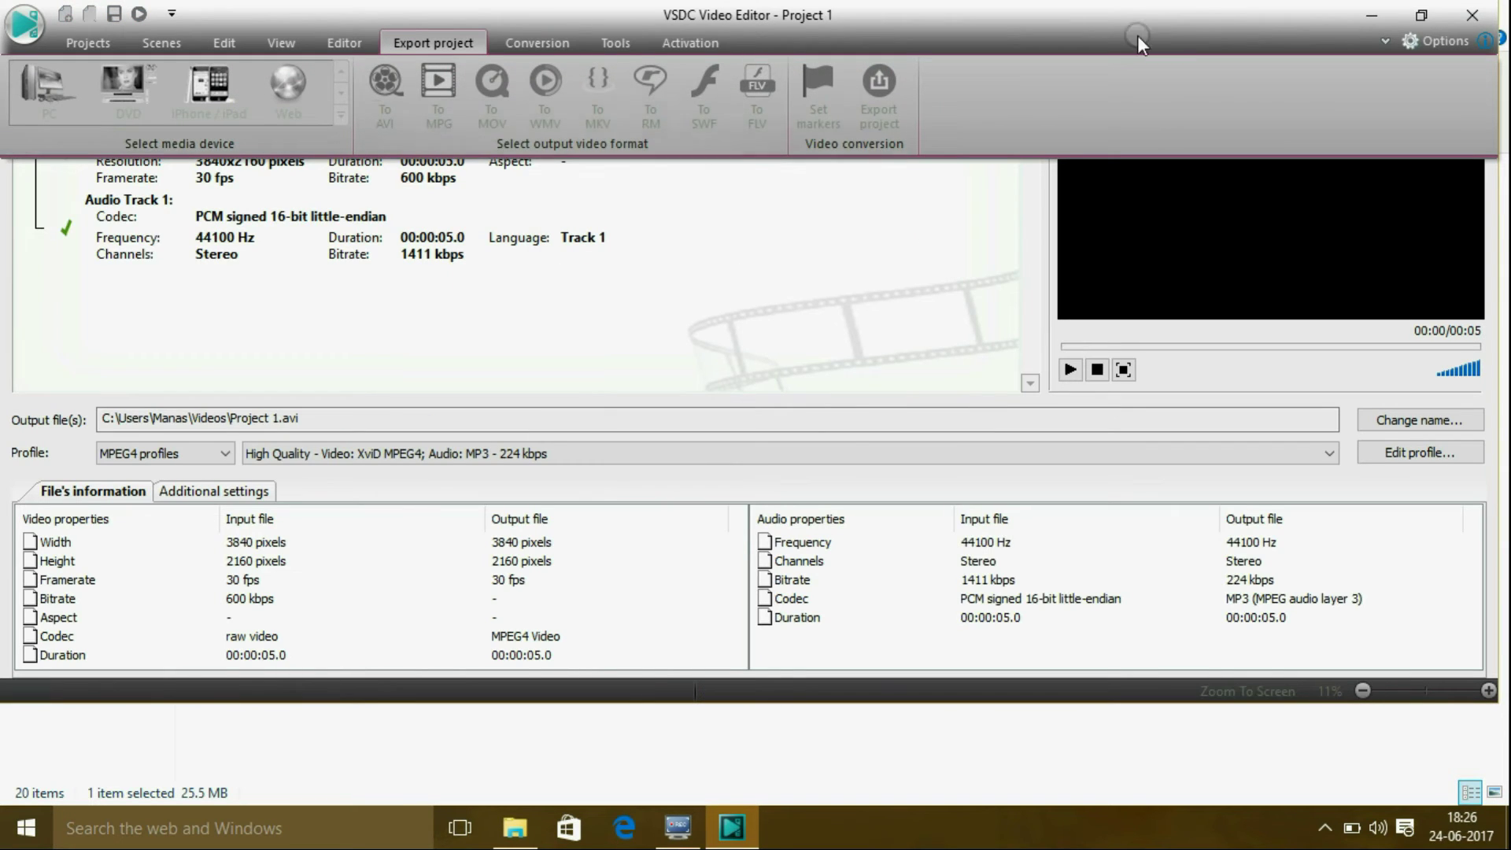
pyautogui.click(1371, 15)
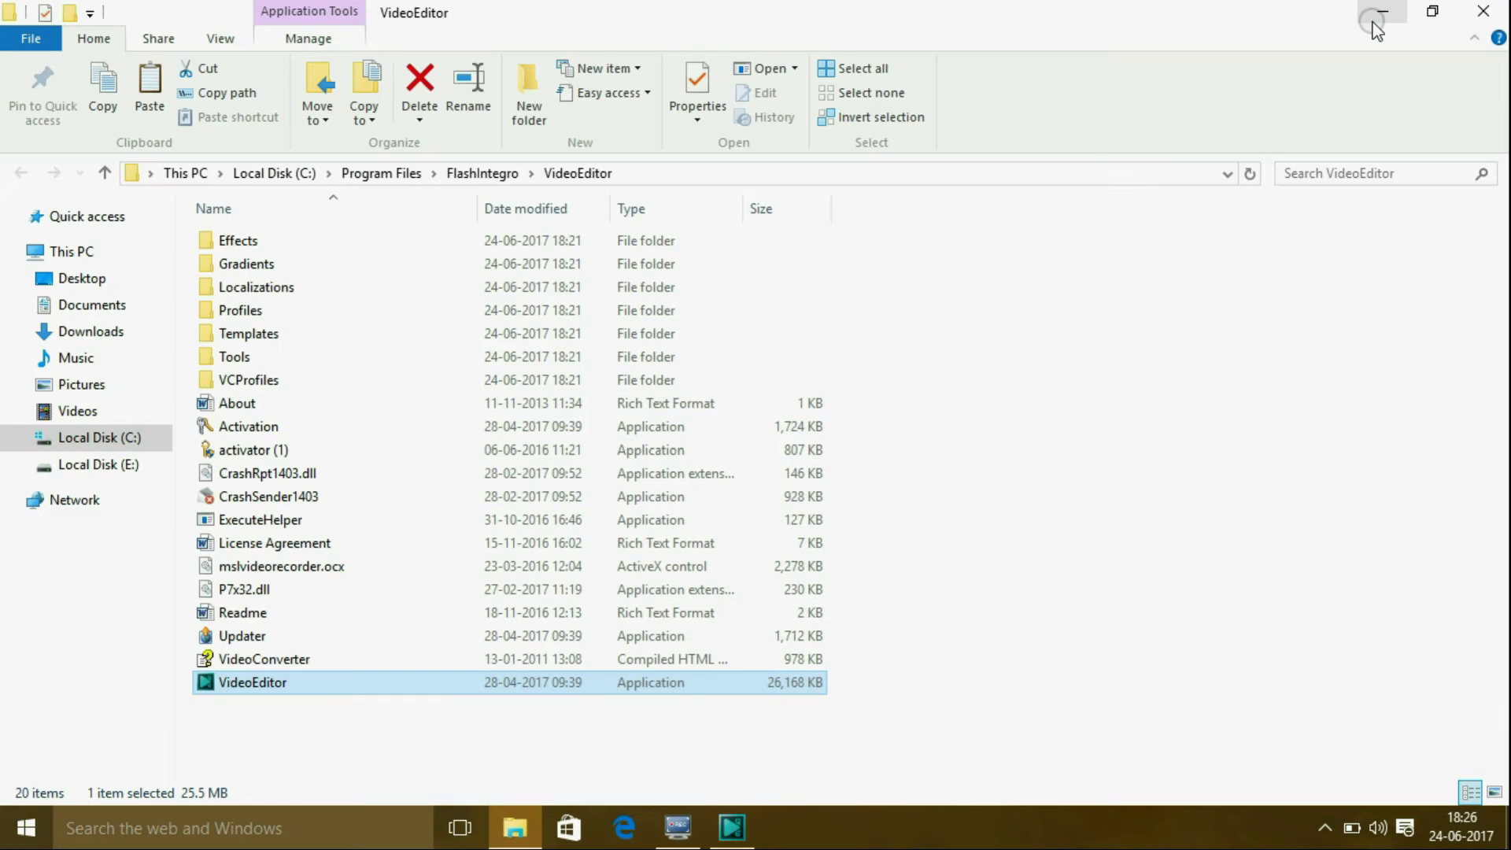
# Step: Browse from Local Disk (C:) through Program Files and FlashIntegro to the VideoEditor folder
pyautogui.click(59, 436)
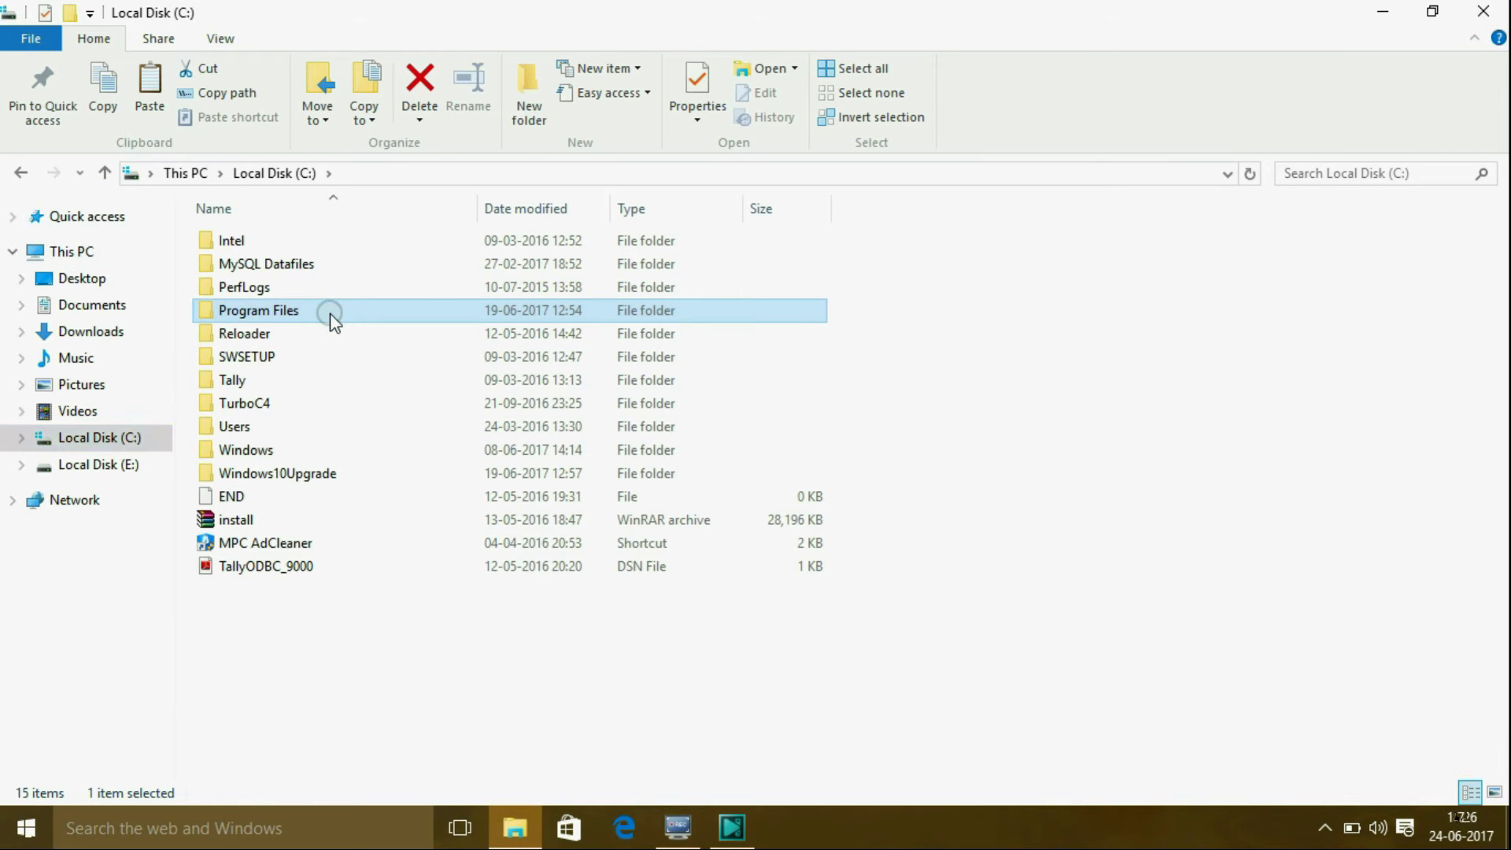
pyautogui.doubleClick(331, 314)
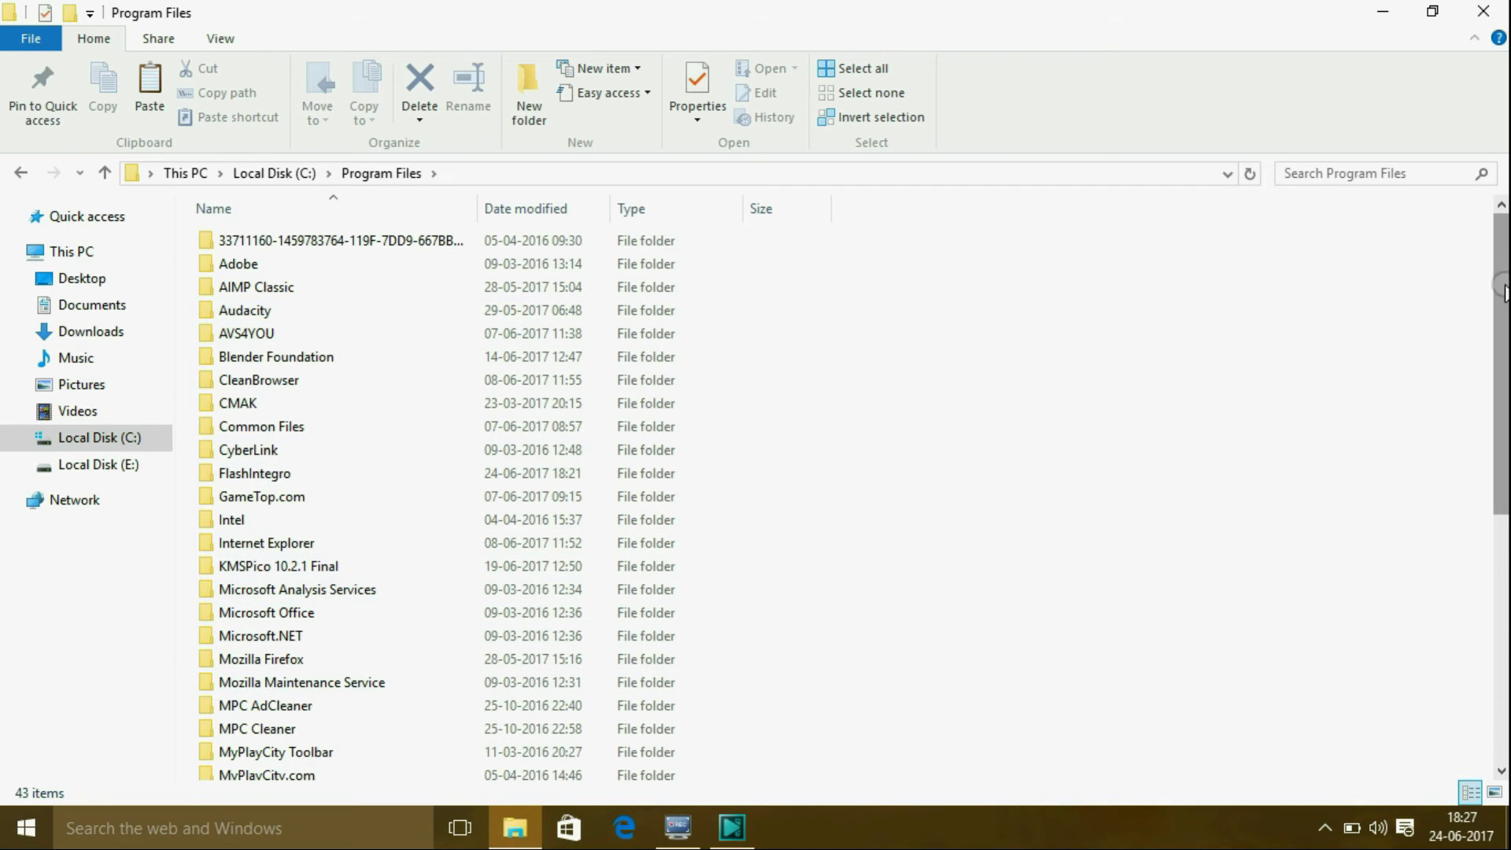
pyautogui.moveTo(1503, 288); pyautogui.dragTo(1501, 256)
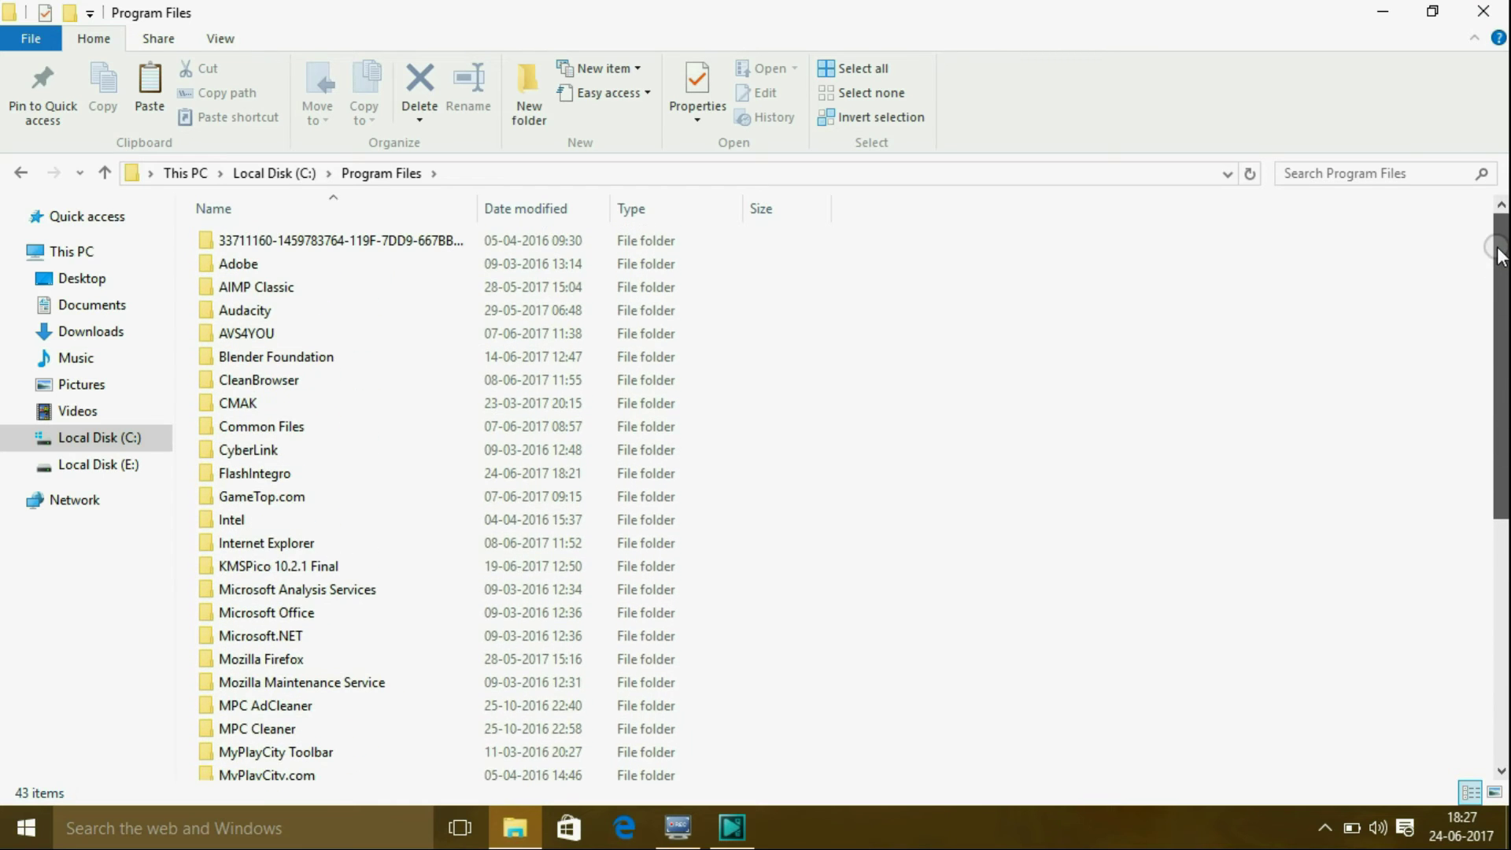
pyautogui.doubleClick(454, 474)
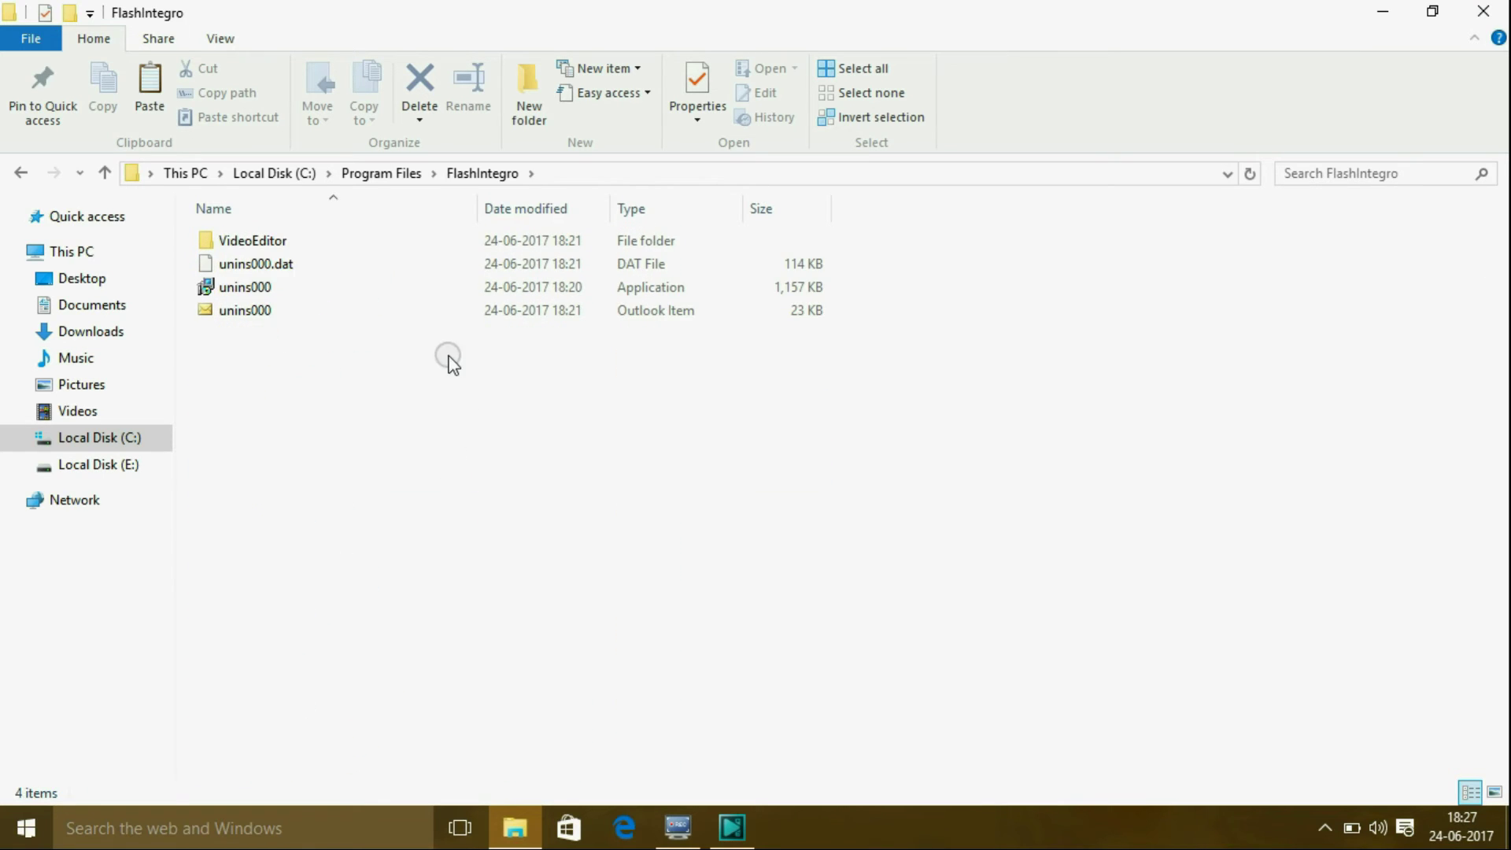
pyautogui.doubleClick(288, 239)
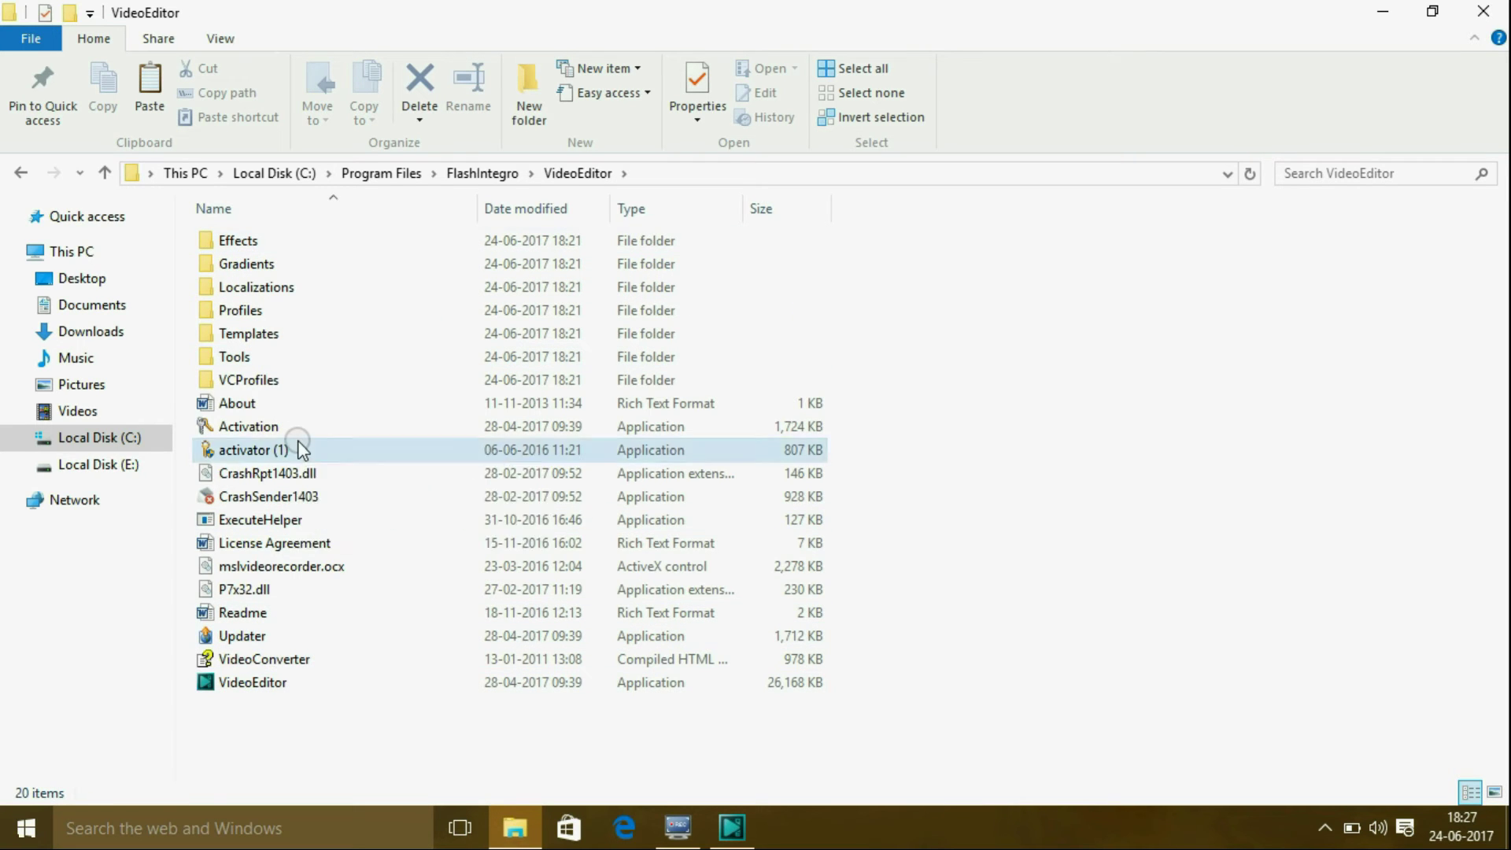
# Step: Paste the cut activator (2) folder into the VideoEditor folder, granting administrator permission for the move
pyautogui.click(301, 448)
pyautogui.click(220, 735)
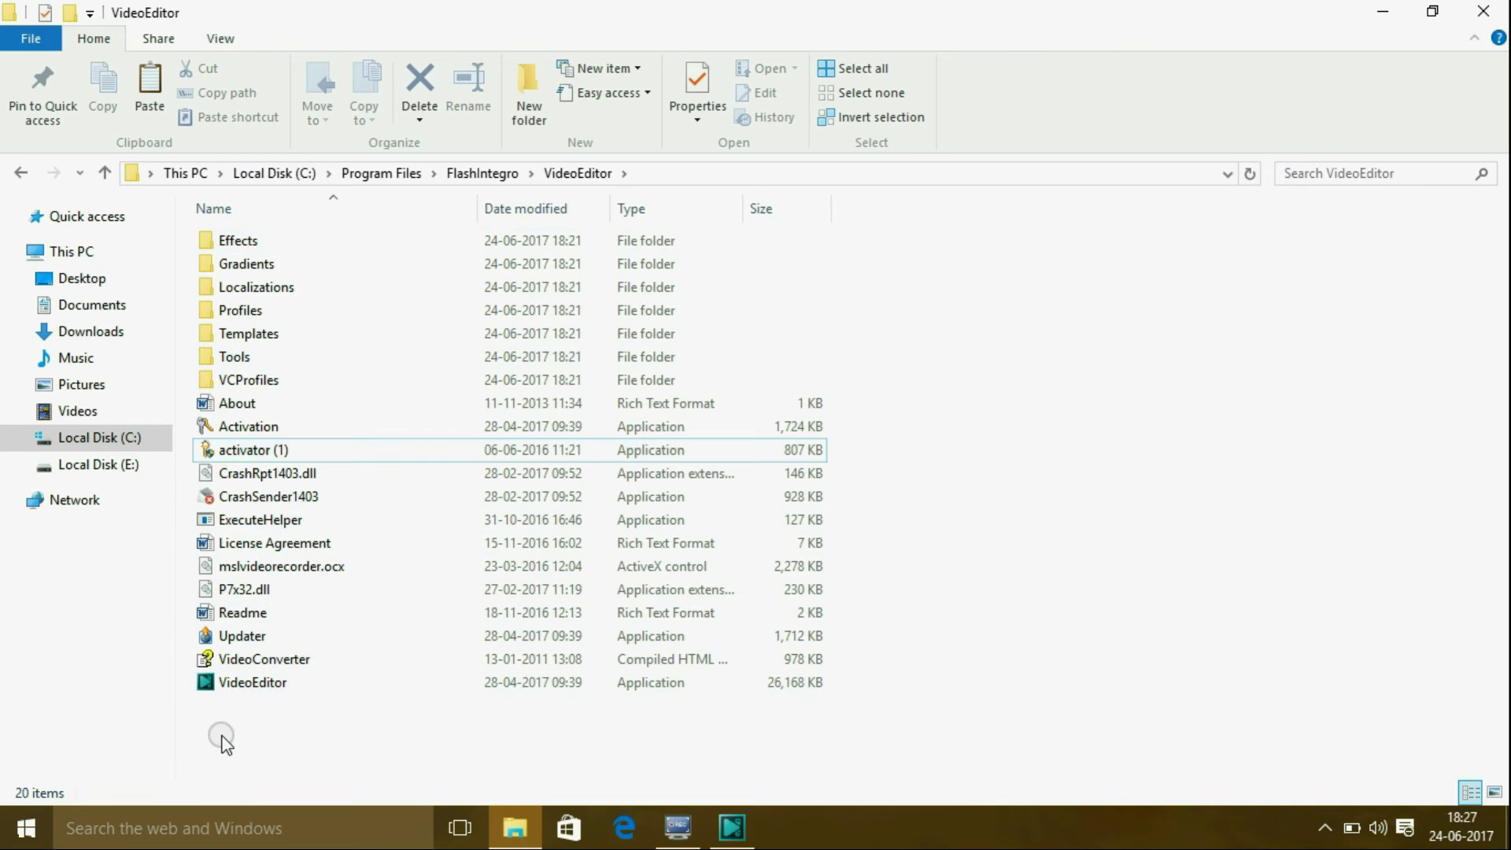
pyautogui.rightClick(221, 734)
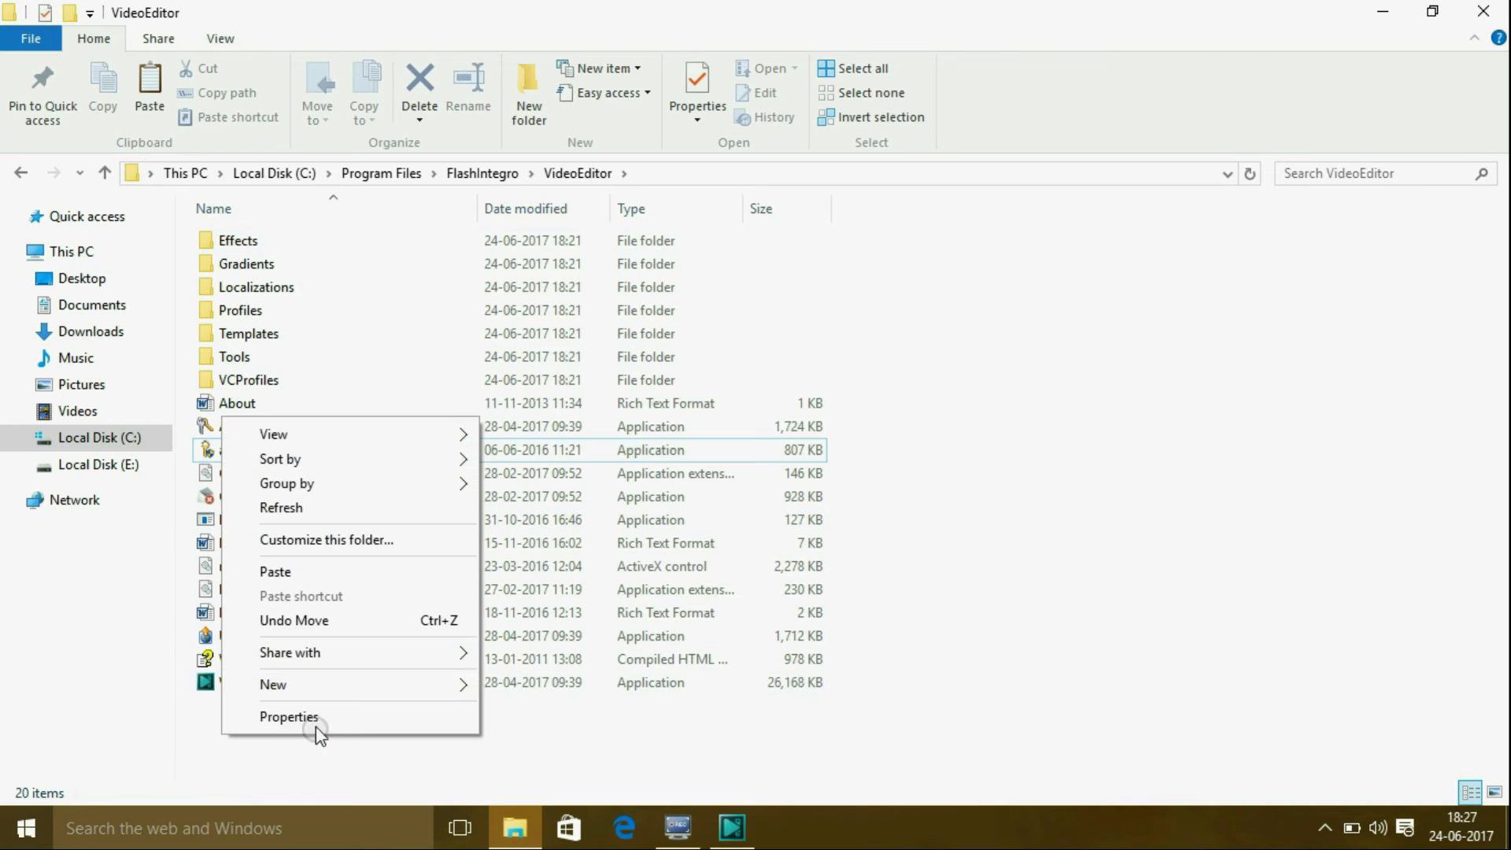
pyautogui.click(276, 572)
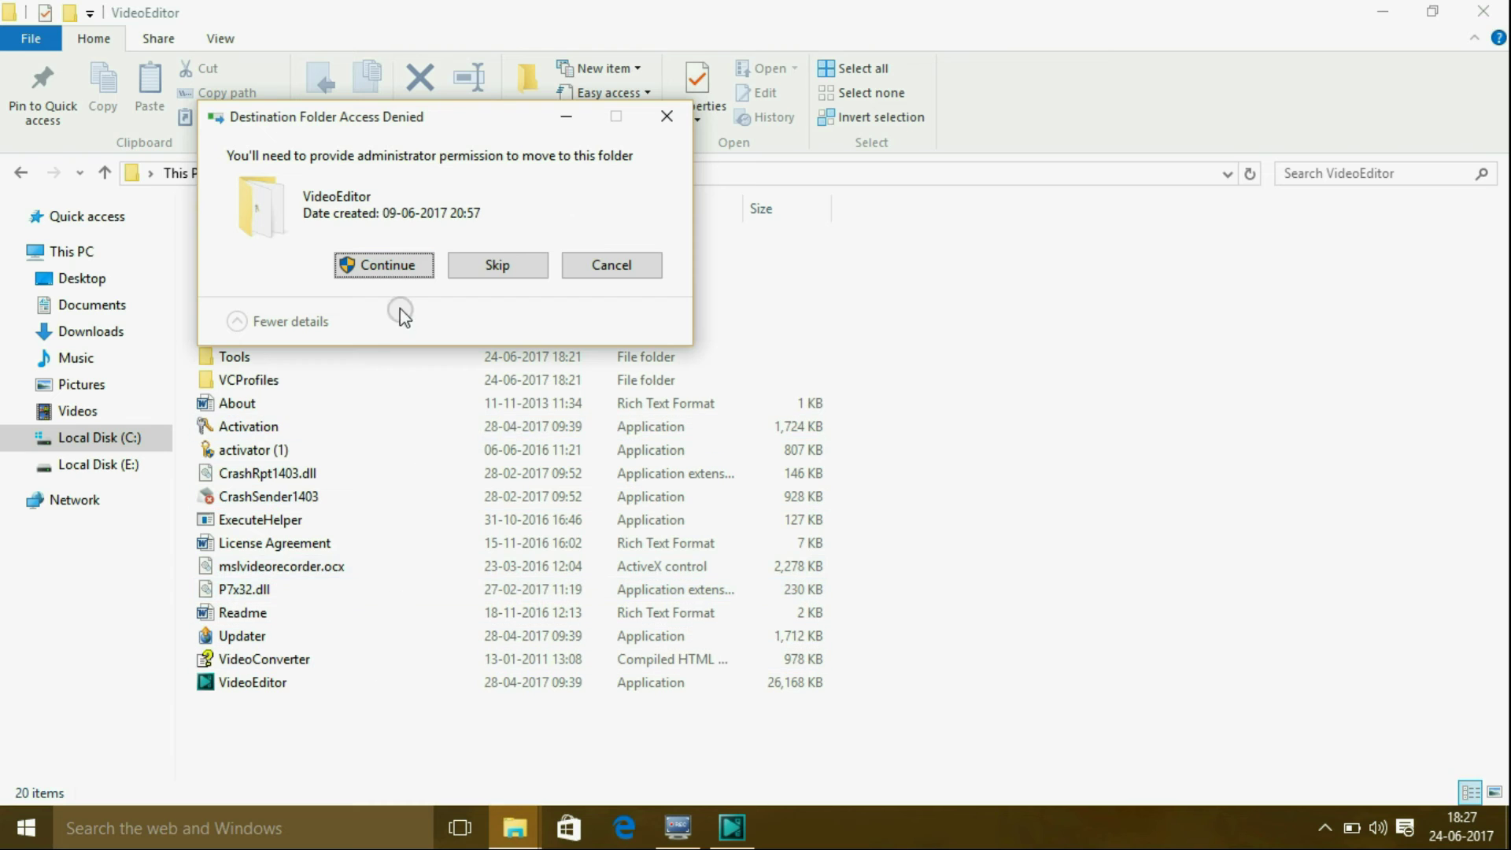
pyautogui.click(397, 275)
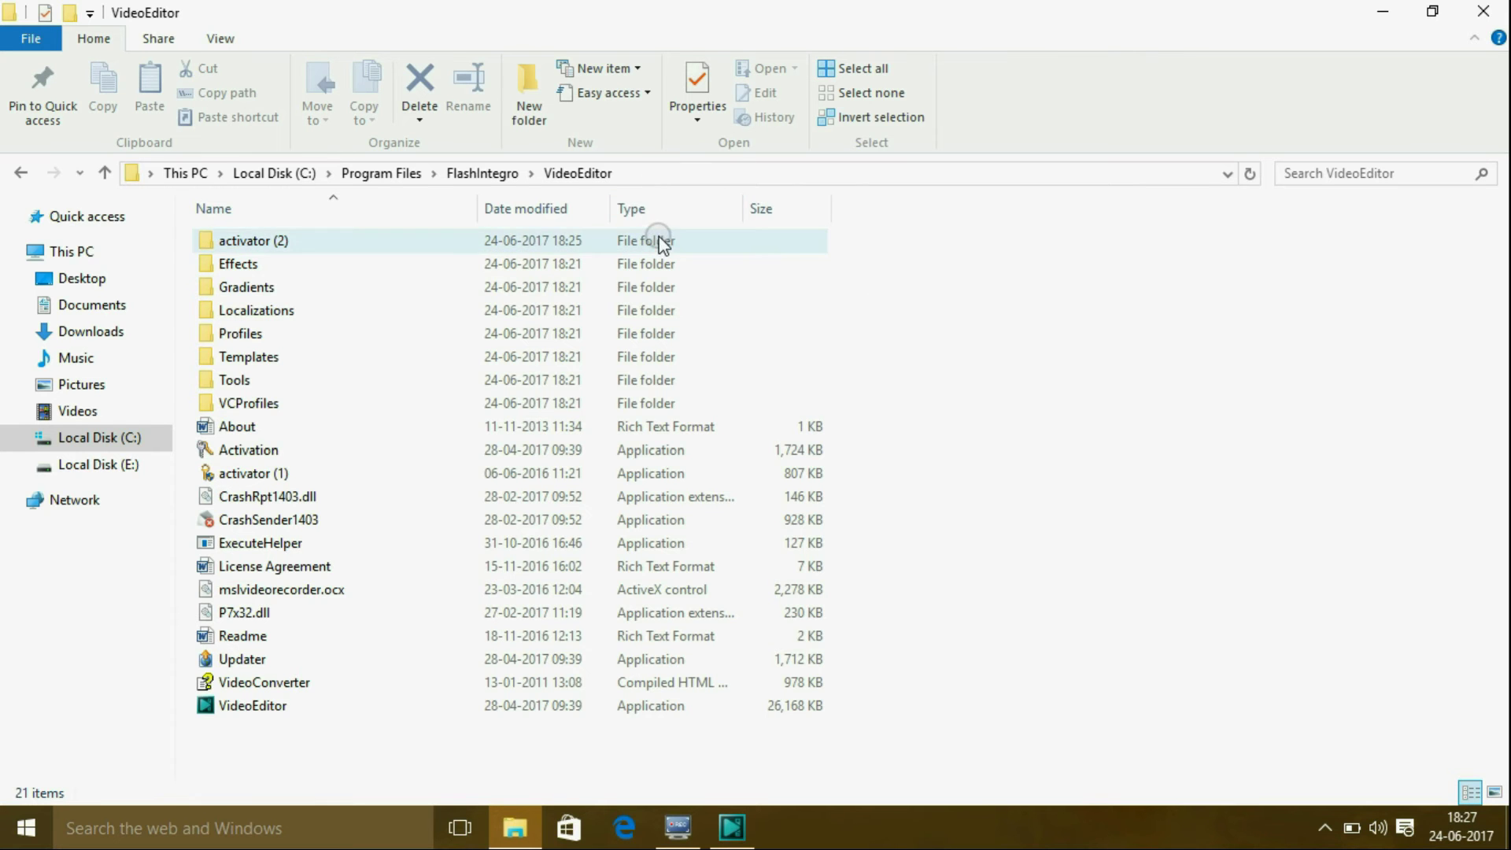
# Step: Run activator (1) from the pasted activator (2) folder and close its window
pyautogui.click(634, 244)
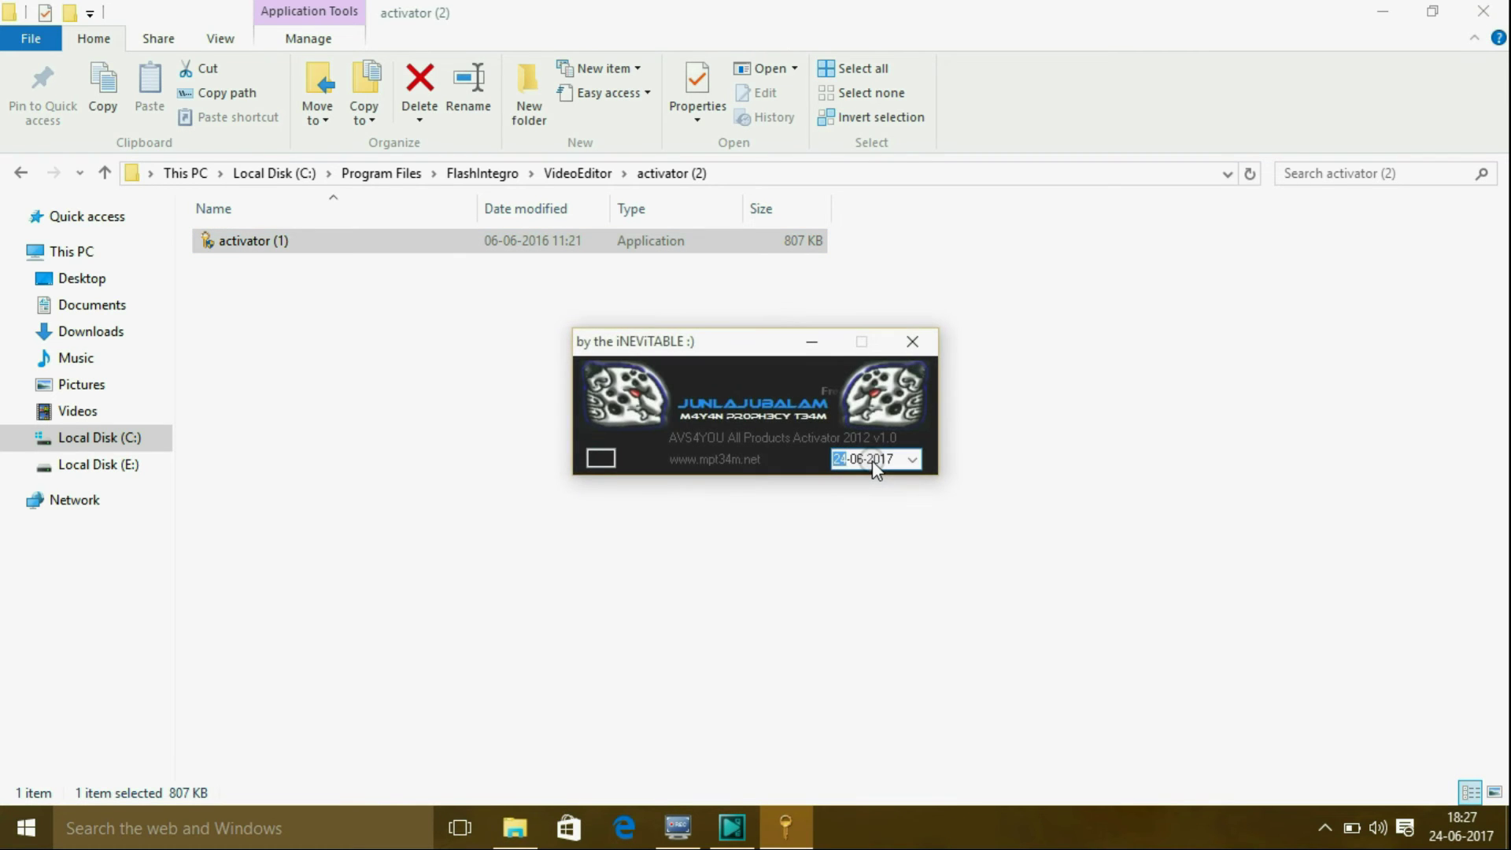
pyautogui.click(797, 403)
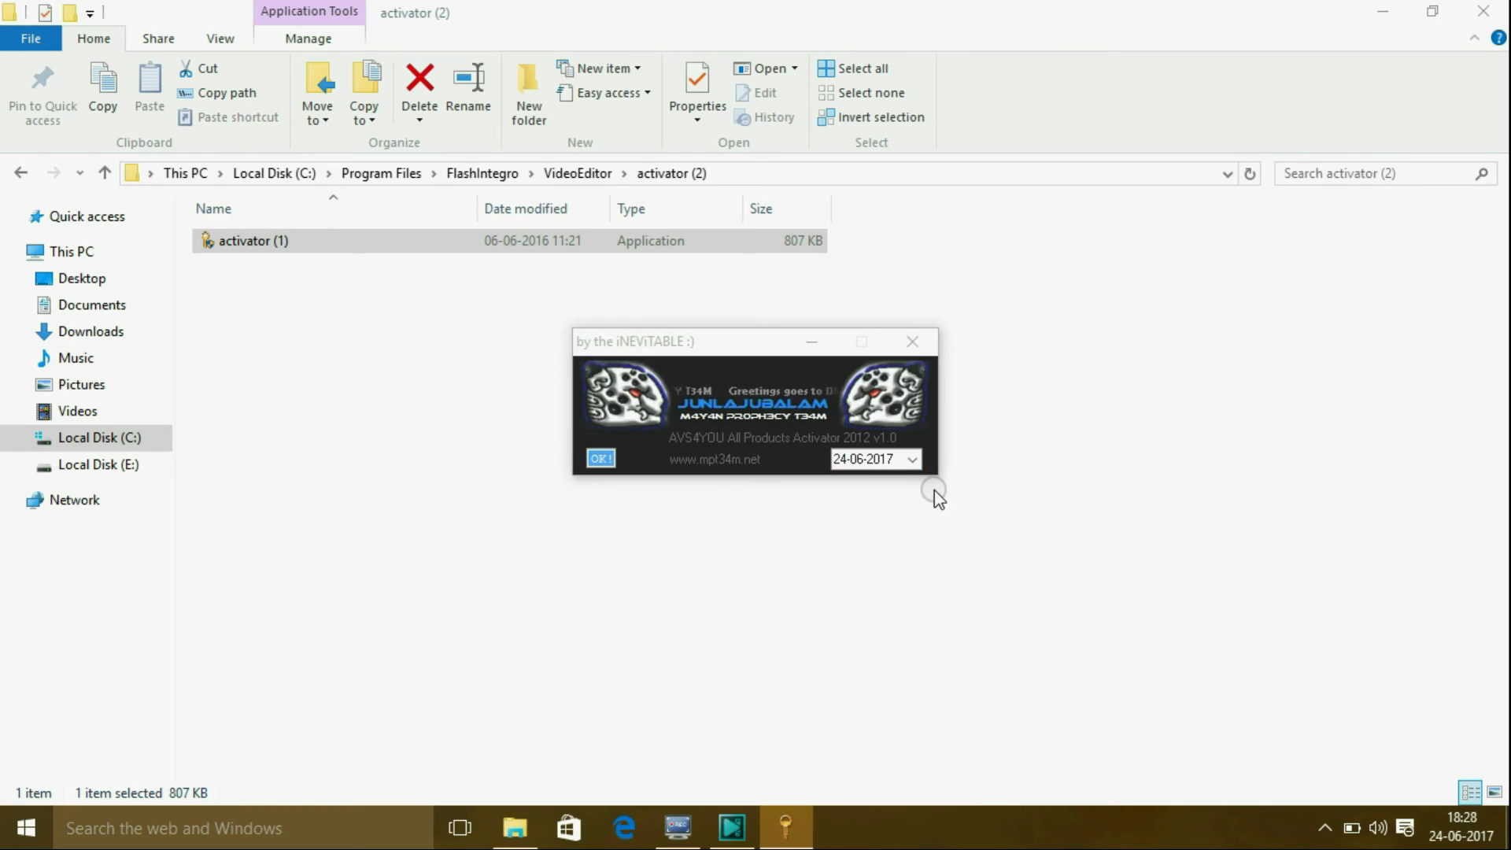
pyautogui.click(913, 346)
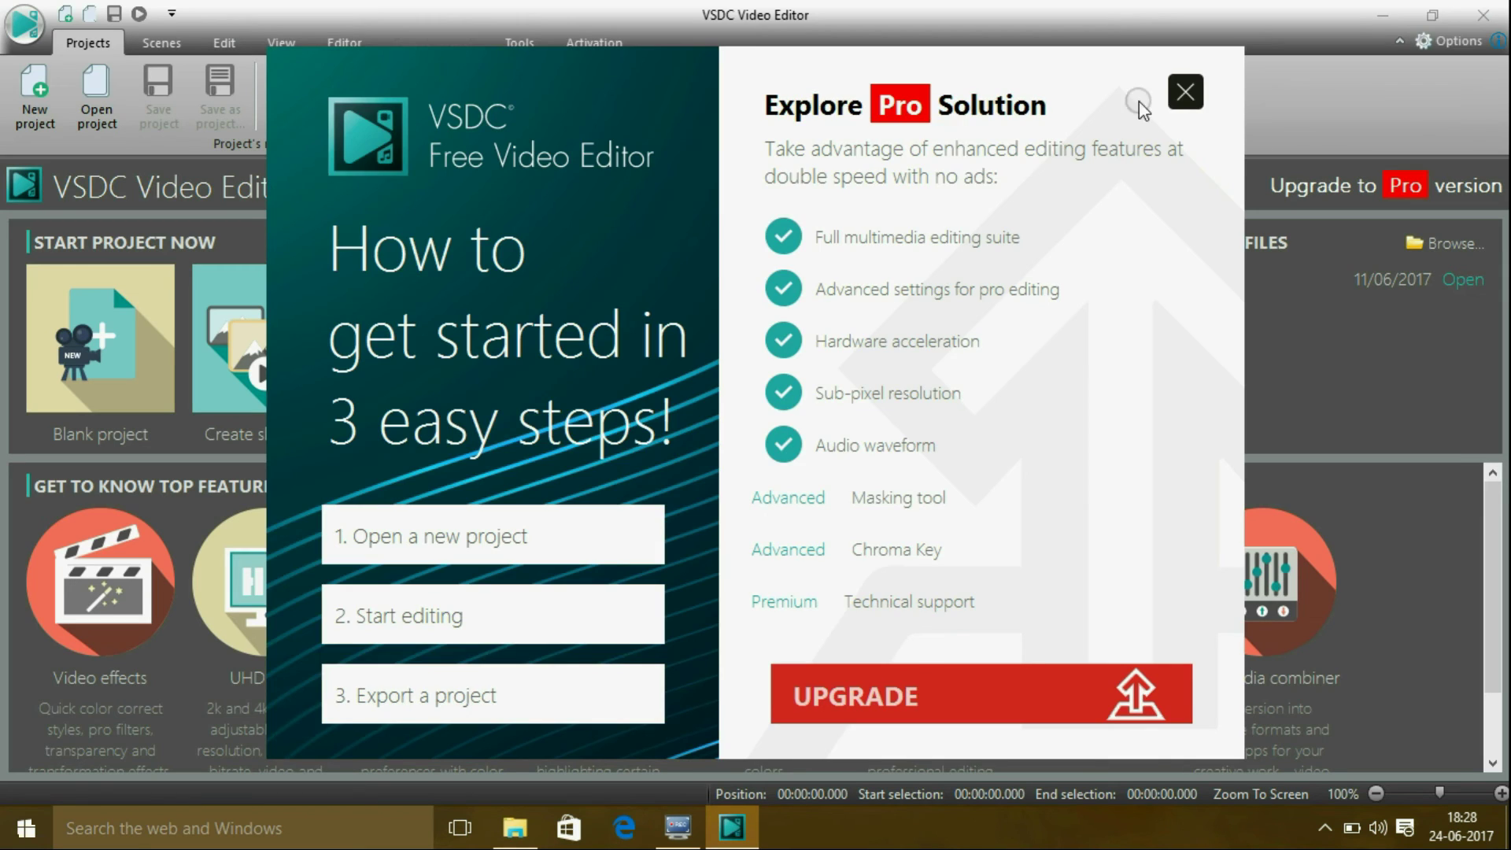
# Step: Dismiss the editor's Pro offer and create a blank project titled MK videos
pyautogui.click(1180, 91)
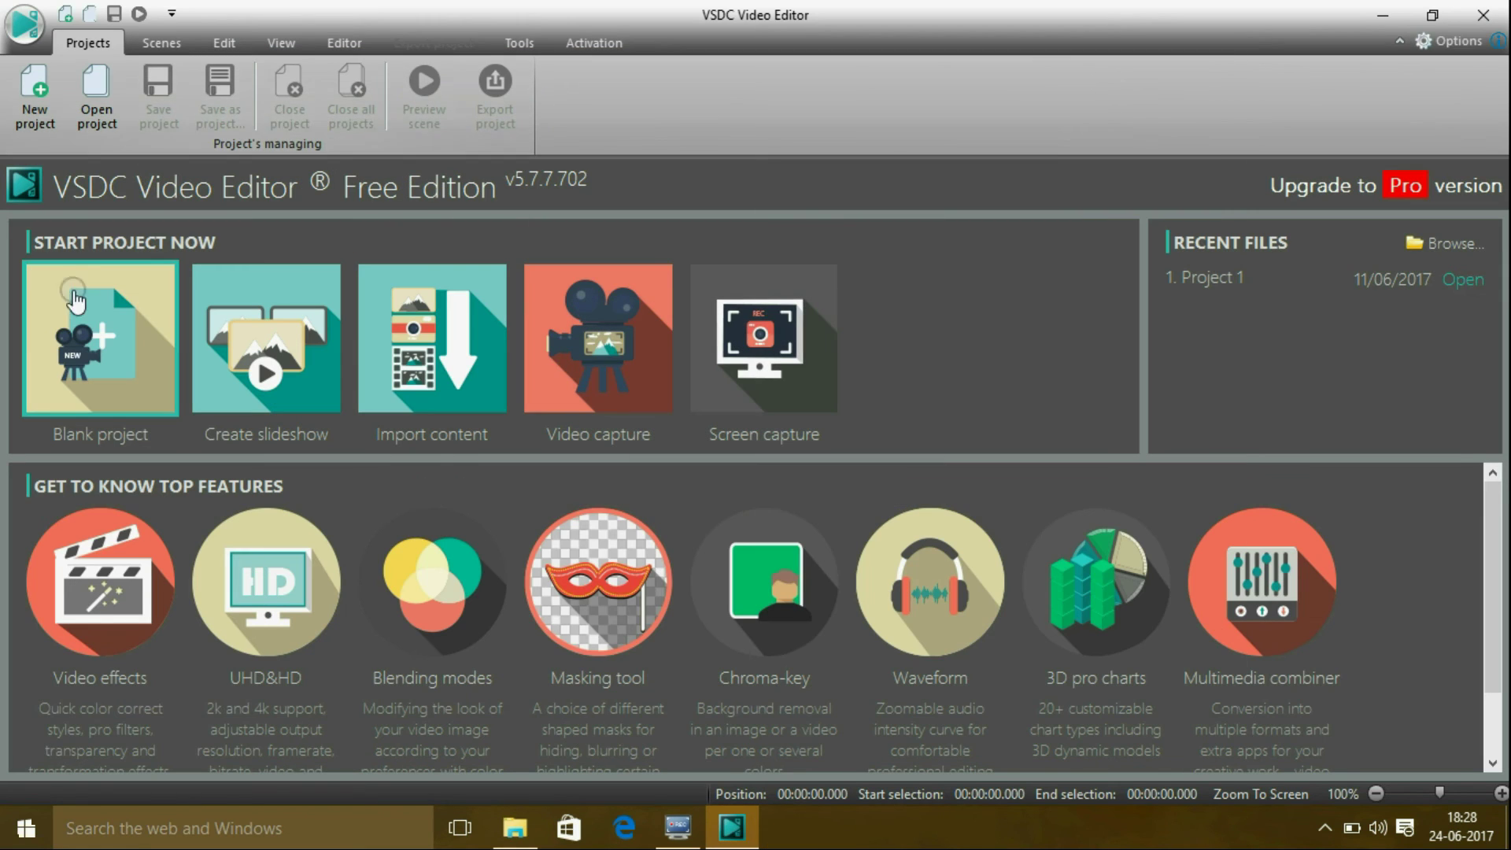
pyautogui.click(79, 338)
pyautogui.click(562, 289)
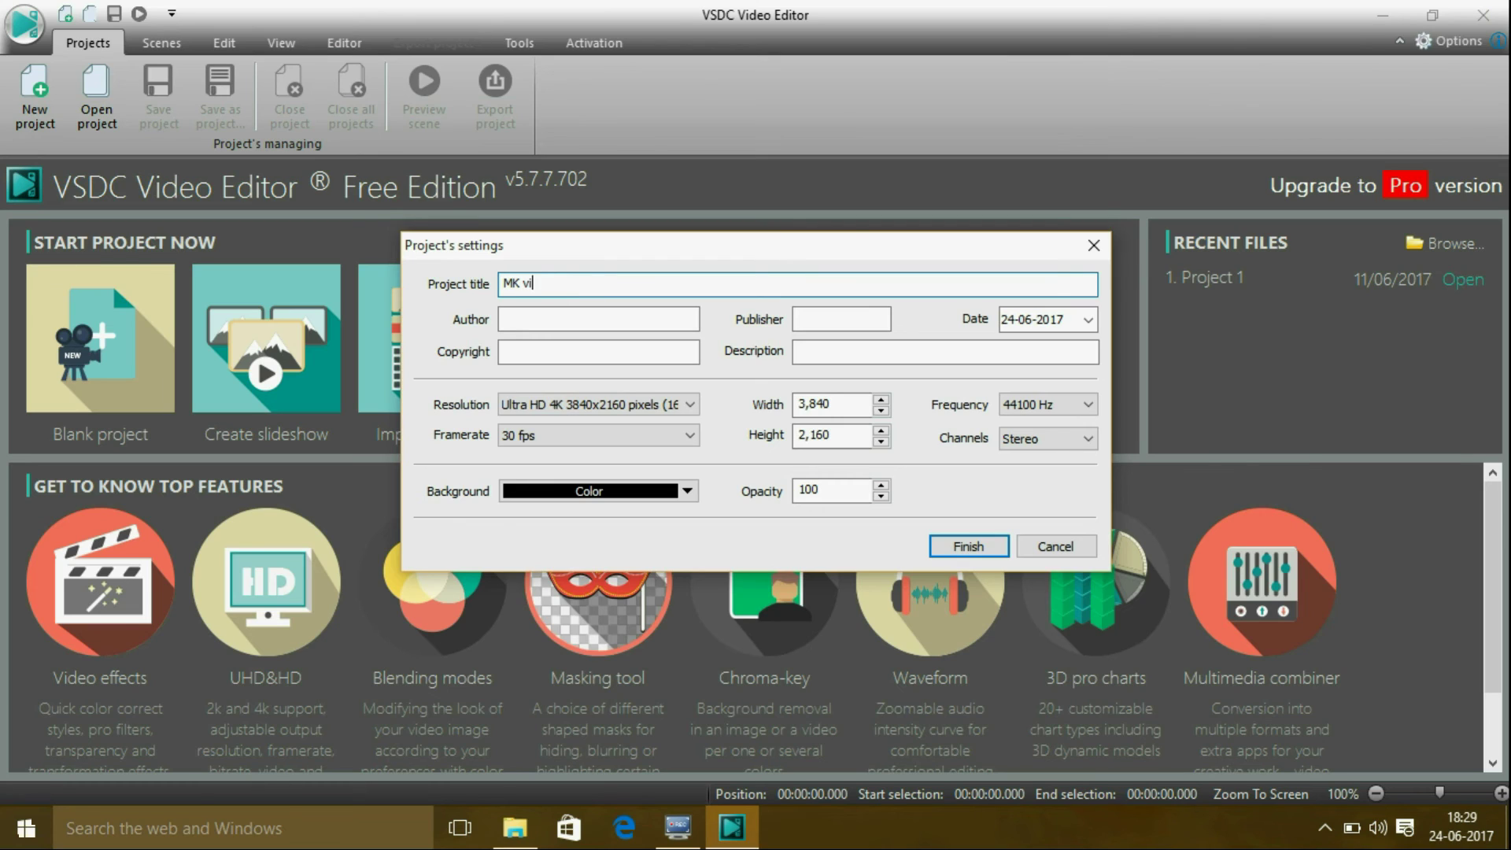
pyautogui.write('MK videos')
pyautogui.click(970, 554)
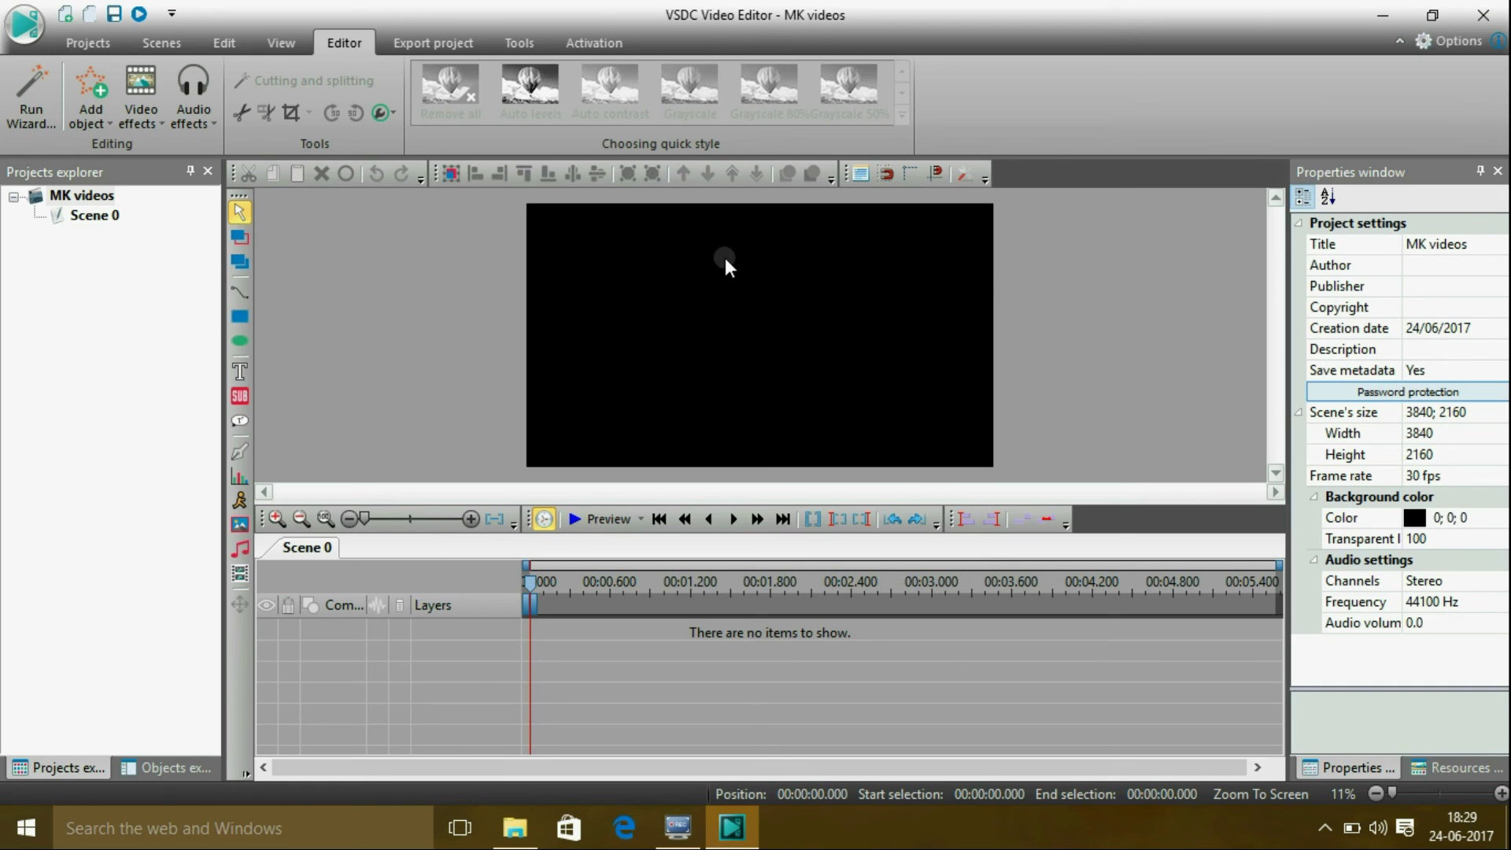
# Step: Open the export settings of MK videos and examine the options for the DVD, iPhone / iPad and Web media devices
pyautogui.click(469, 45)
pyautogui.click(141, 91)
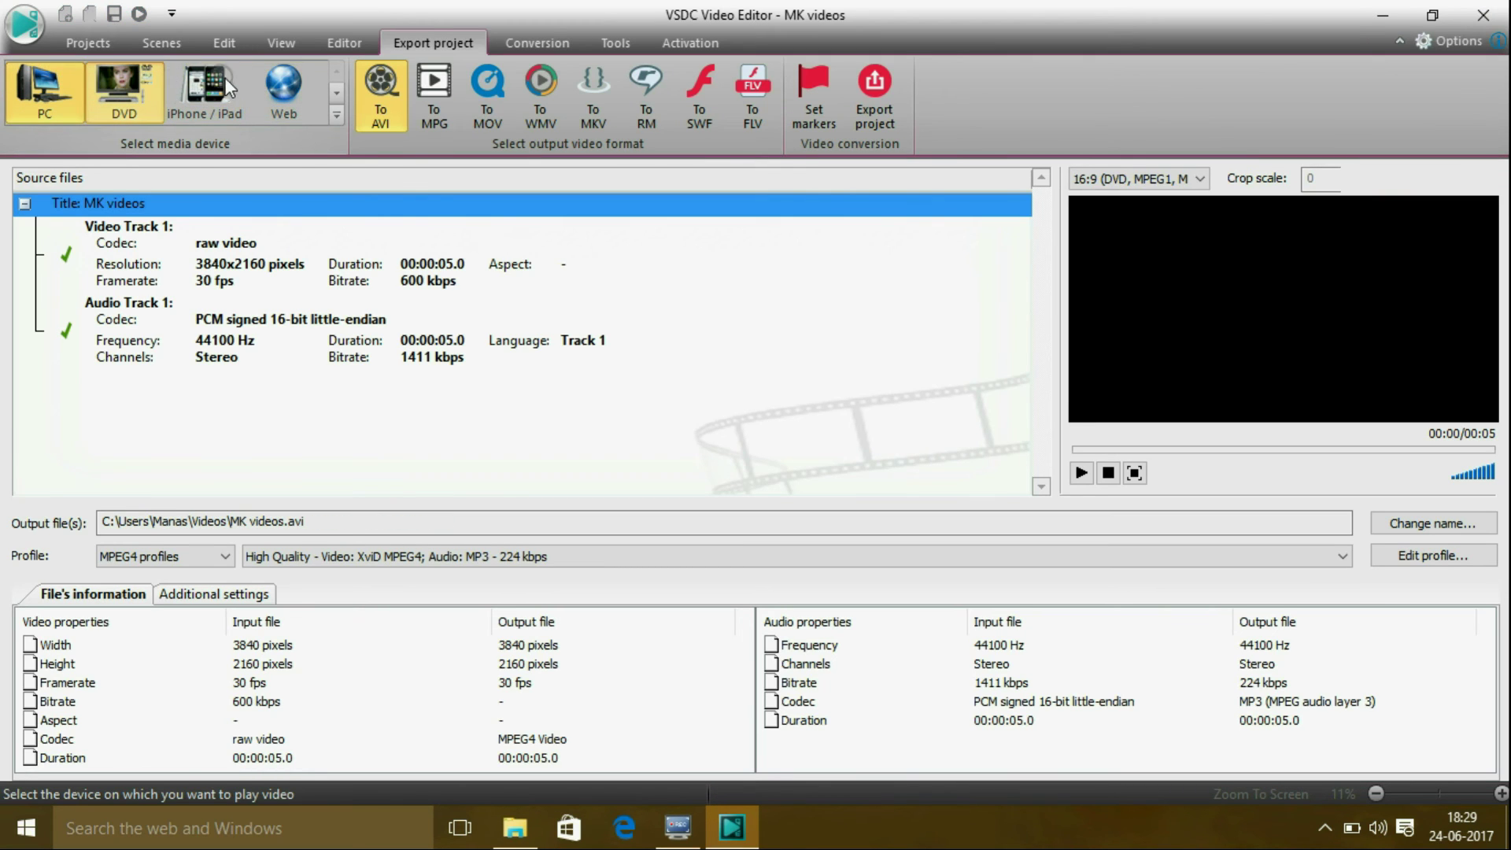
pyautogui.click(236, 85)
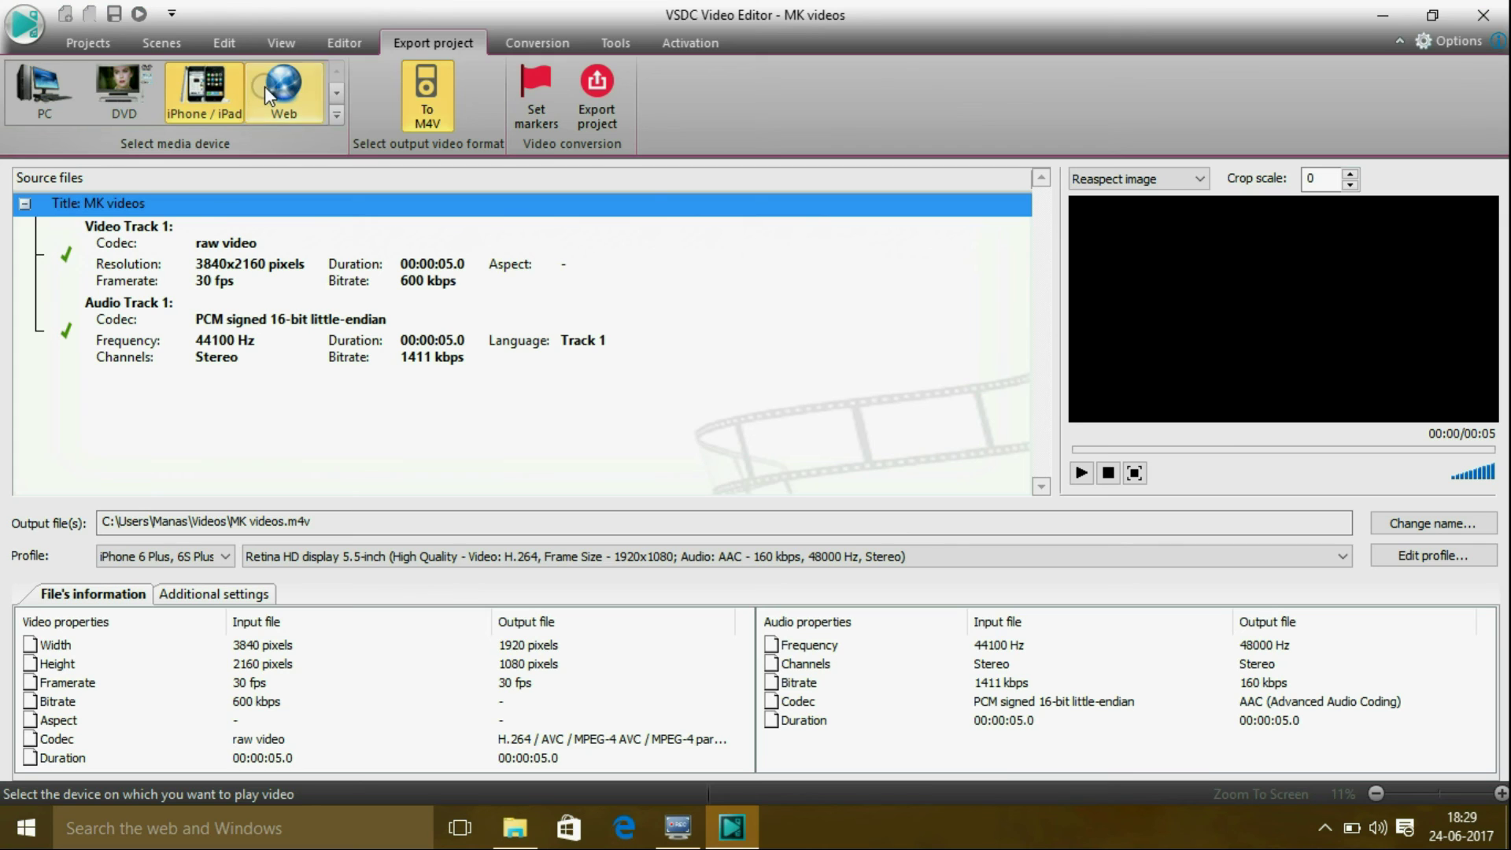
pyautogui.click(46, 96)
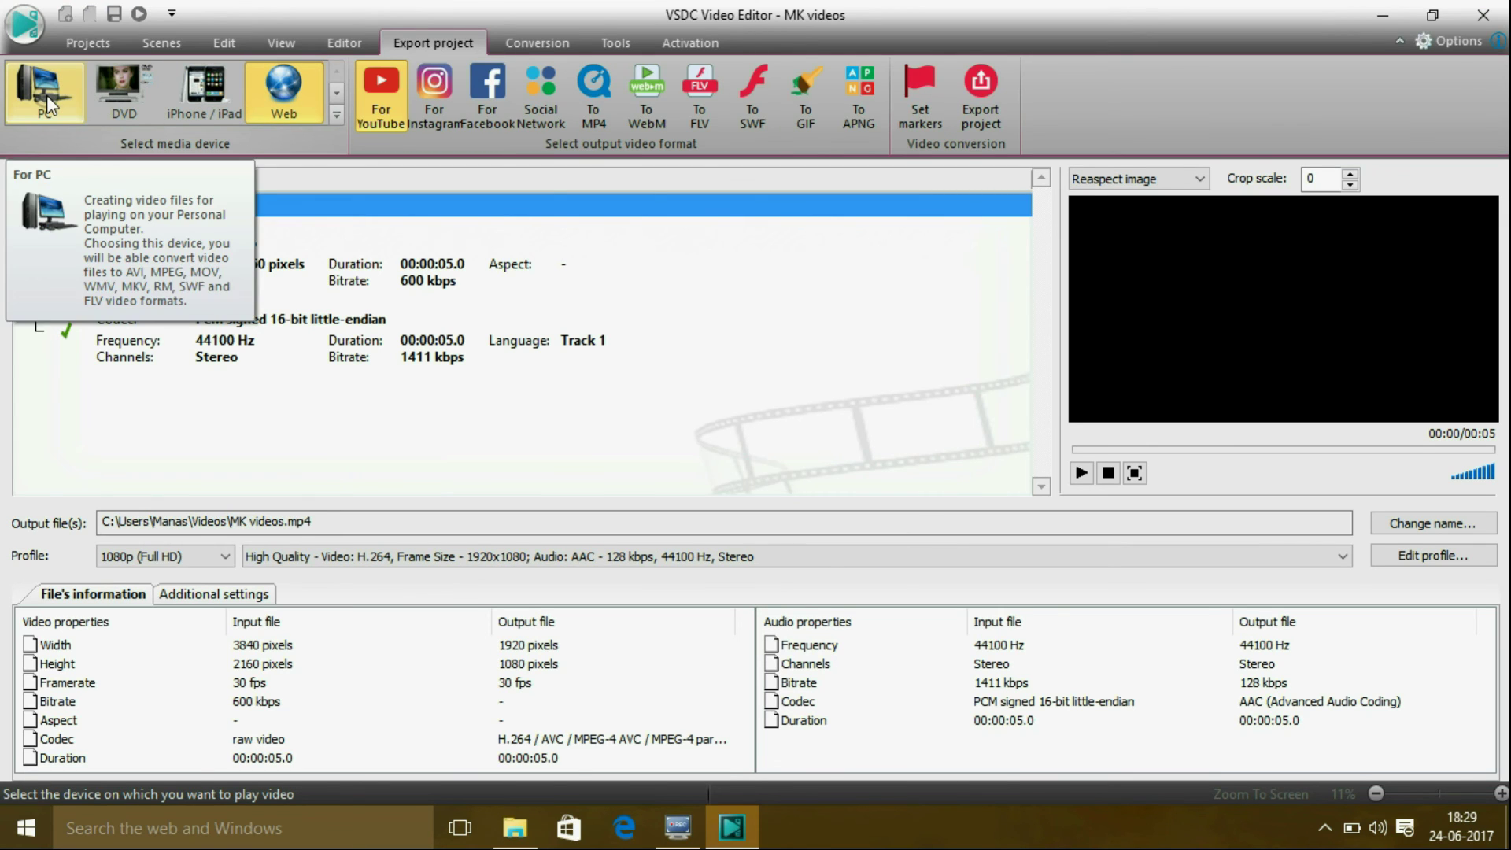
# Step: Compare the export profiles of the web output formats for YouTube and Instagram
pyautogui.click(381, 85)
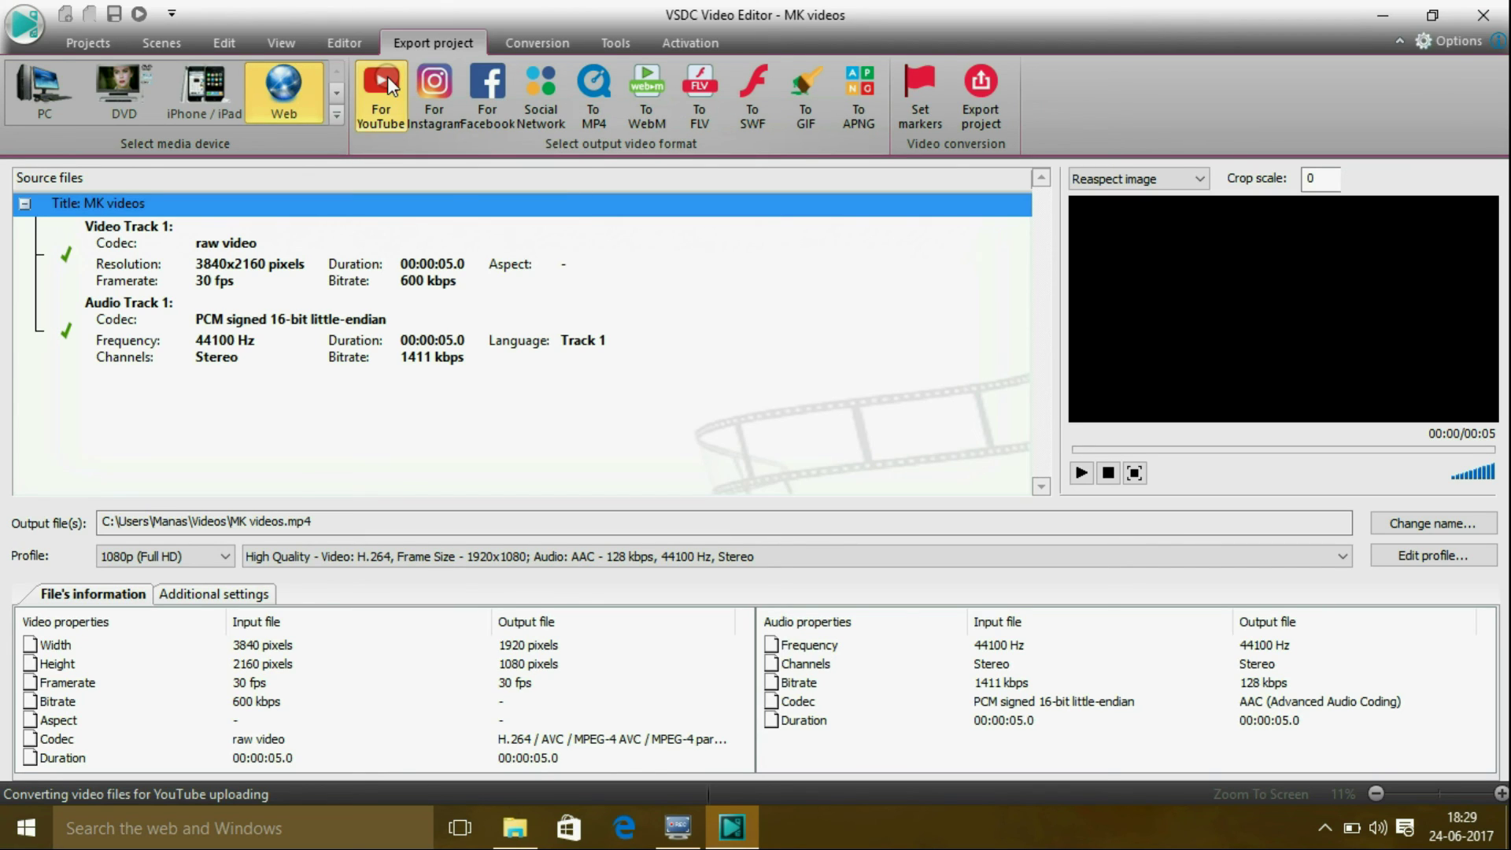
pyautogui.click(387, 87)
pyautogui.moveTo(469, 266)
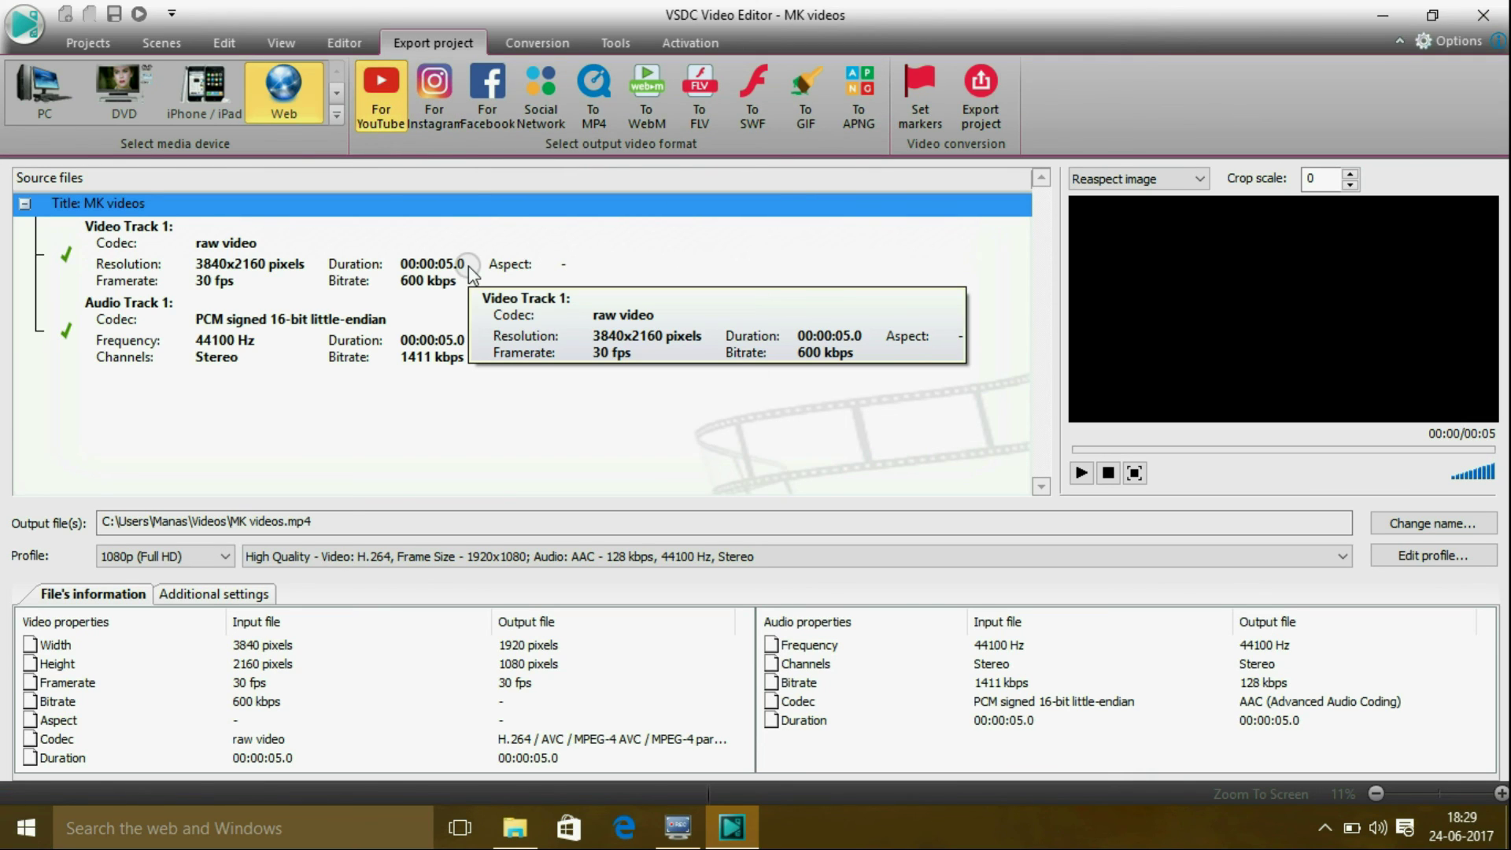
pyautogui.click(438, 93)
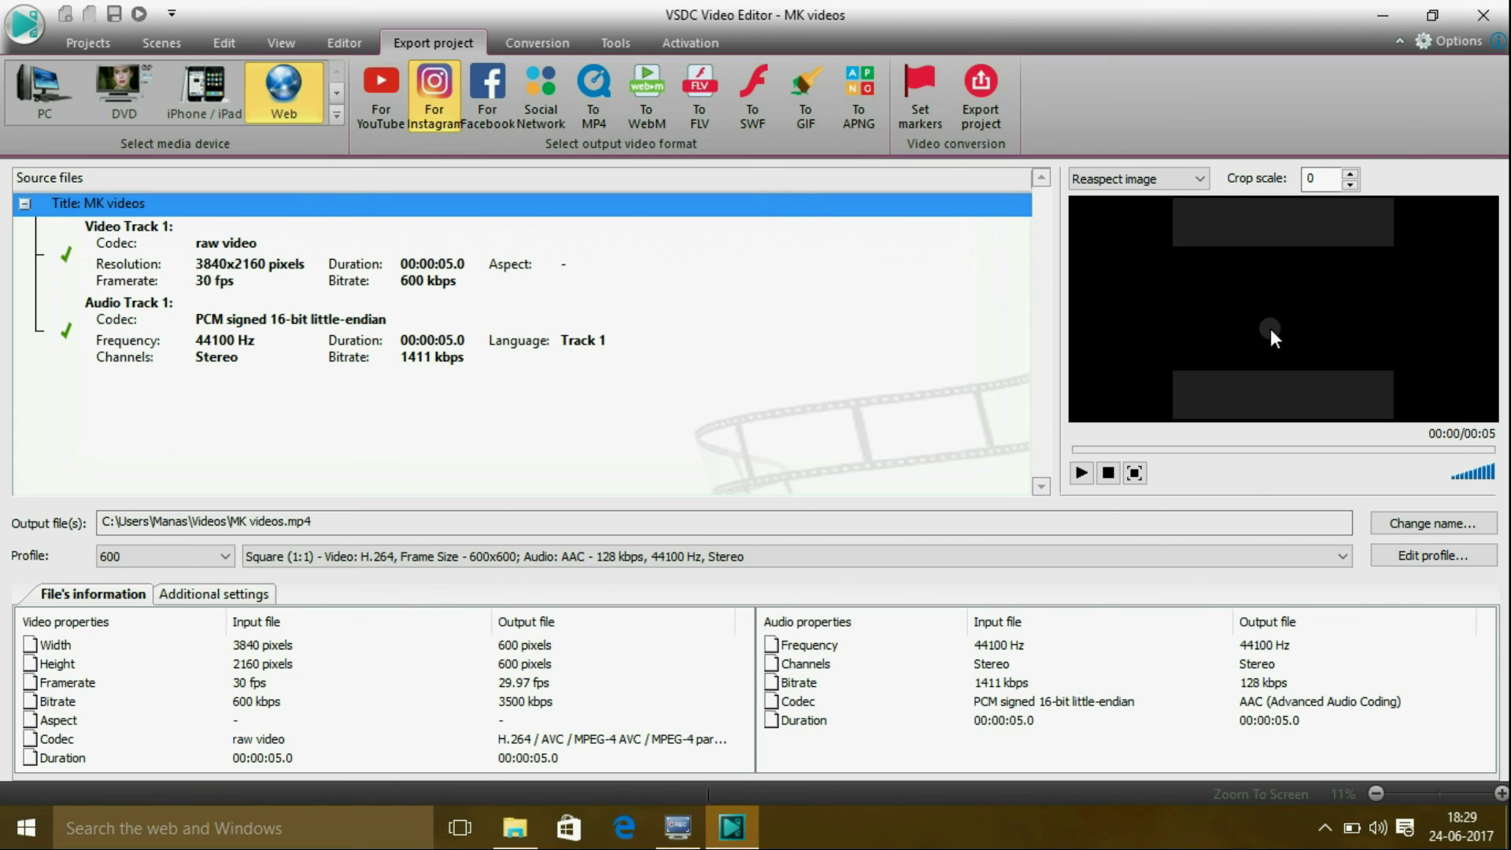
pyautogui.click(381, 81)
pyautogui.moveTo(748, 240)
pyautogui.click(504, 85)
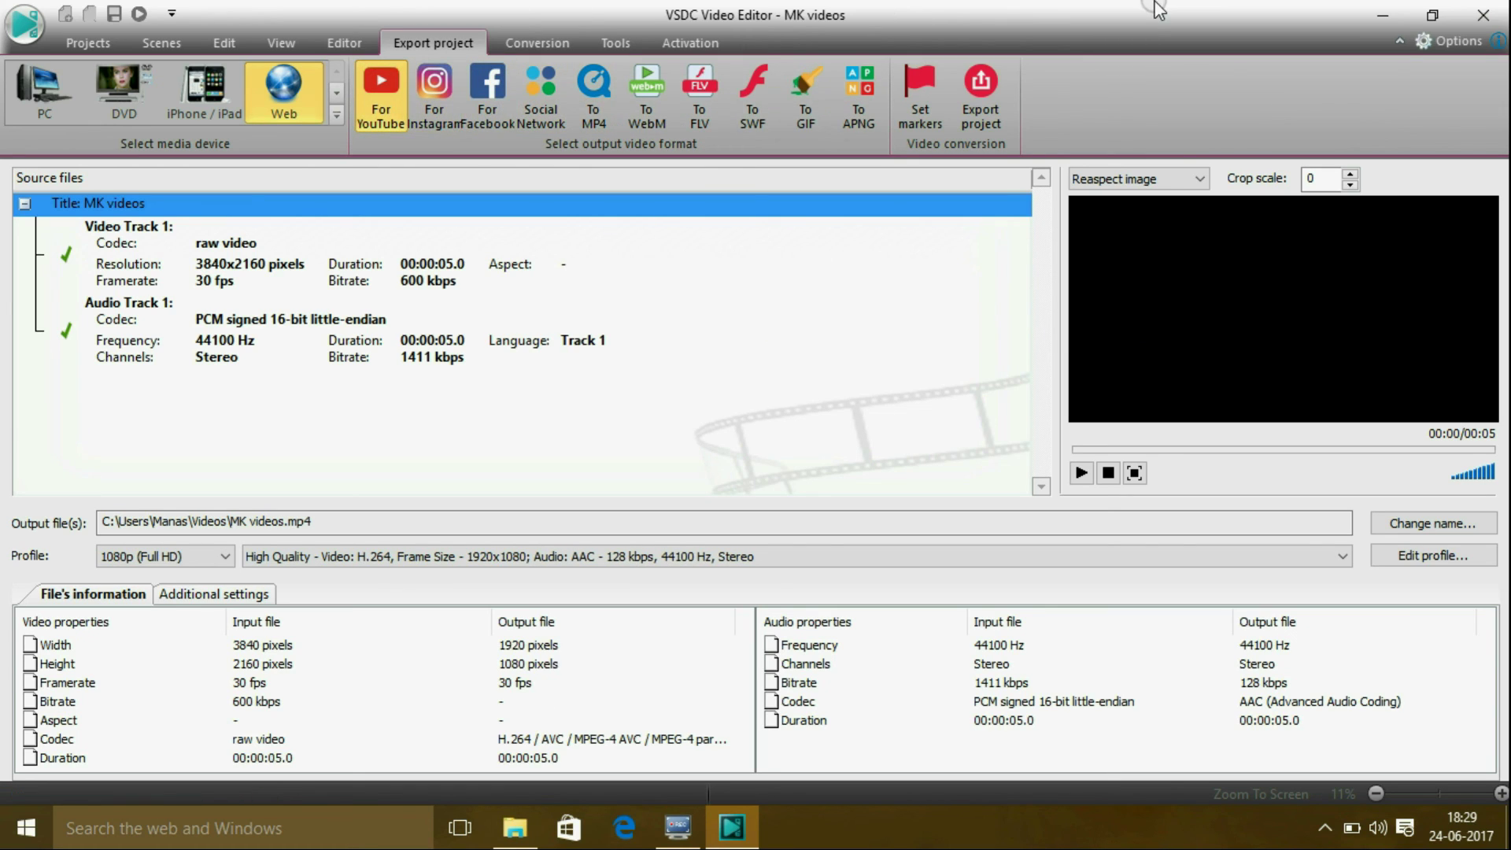
# Step: Exit the editor without saving the MK videos project and refresh the desktop
pyautogui.click(1501, 11)
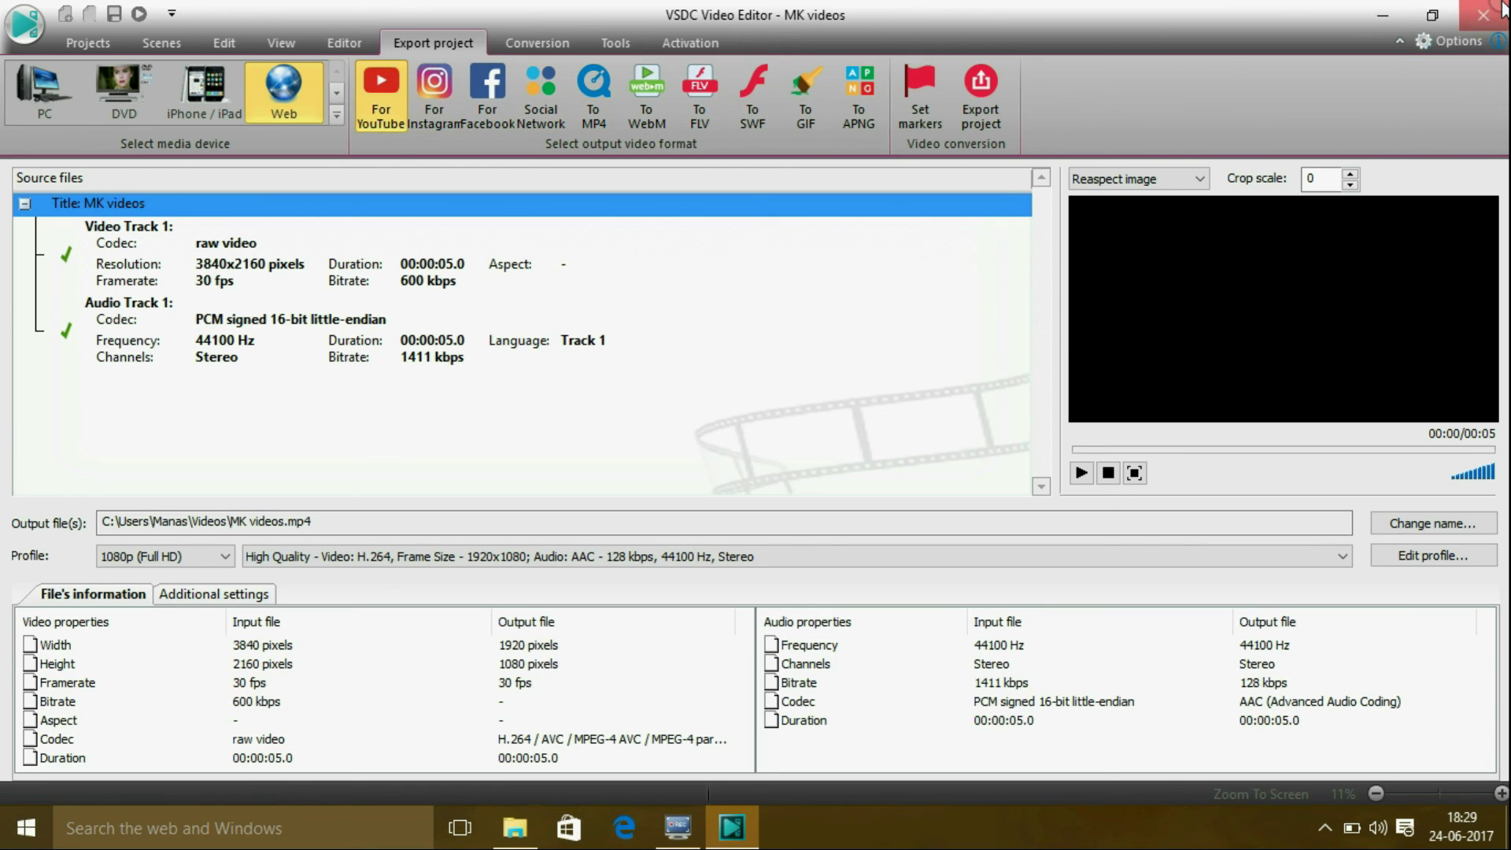
pyautogui.click(819, 397)
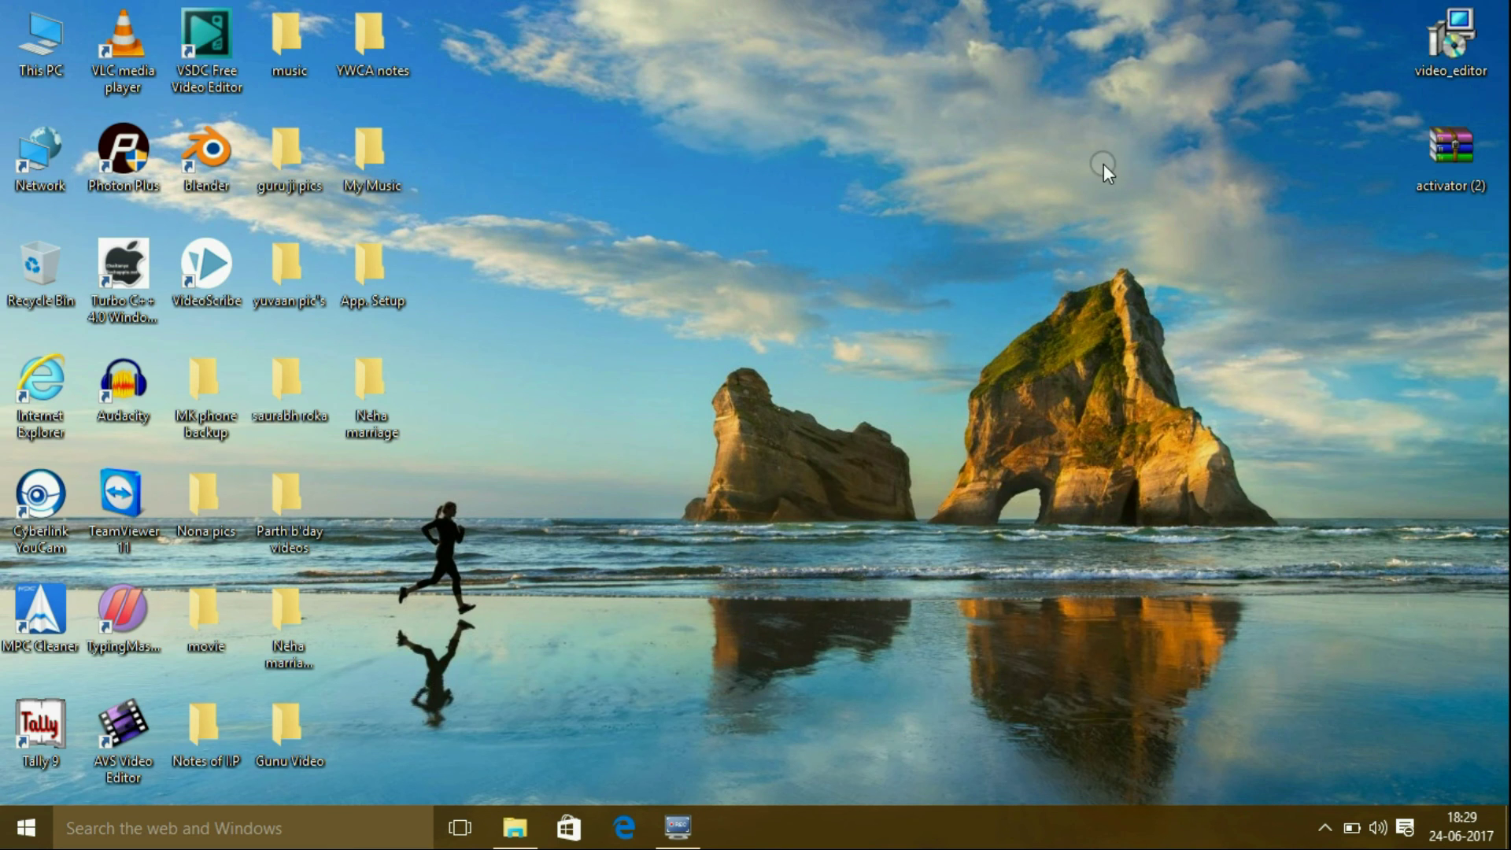
pyautogui.rightClick(930, 211)
pyautogui.click(984, 276)
pyautogui.rightClick(799, 219)
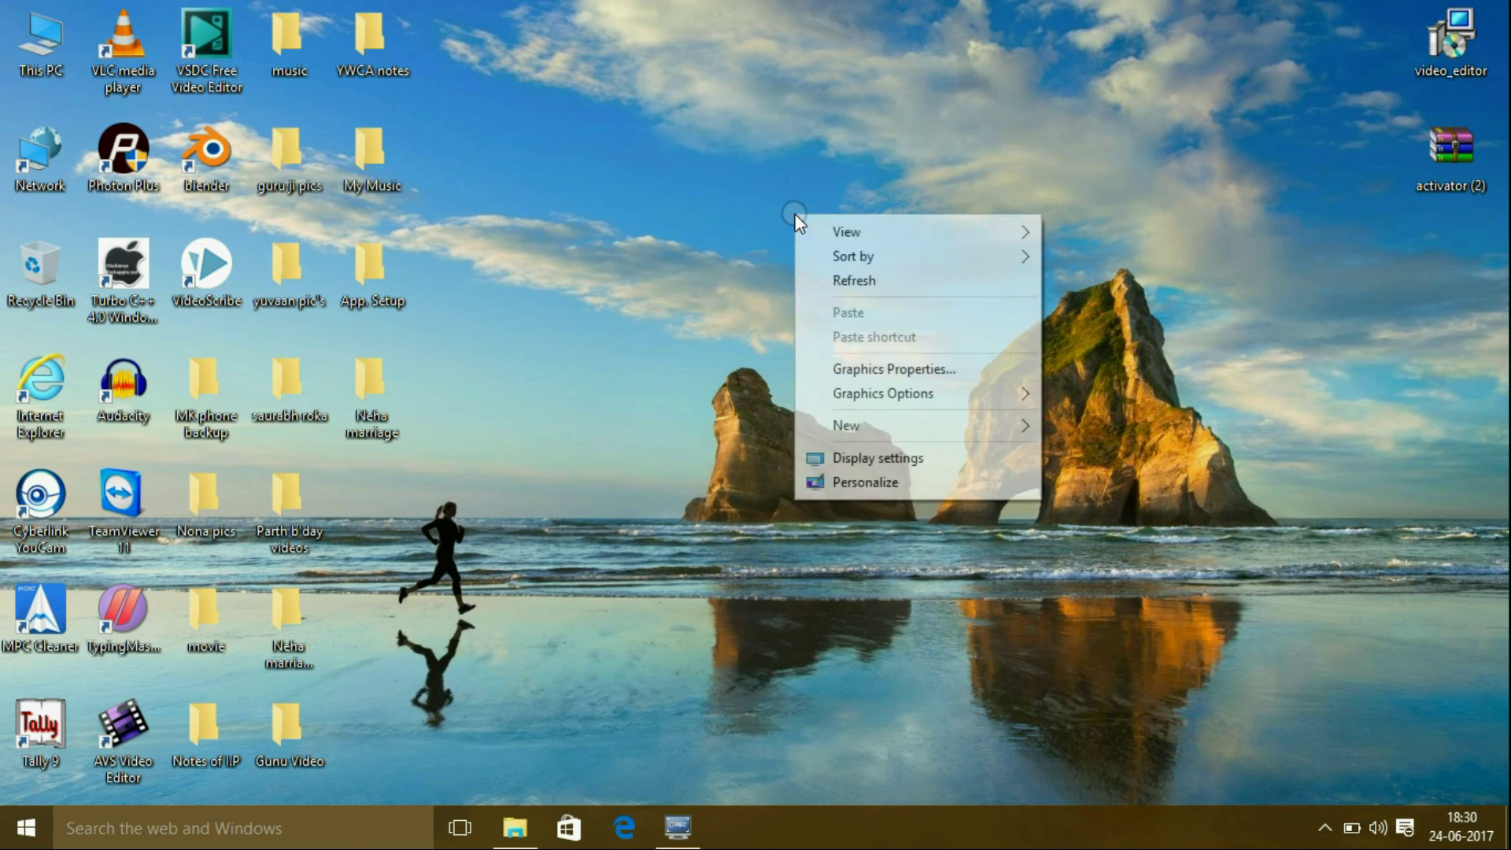
pyautogui.click(861, 277)
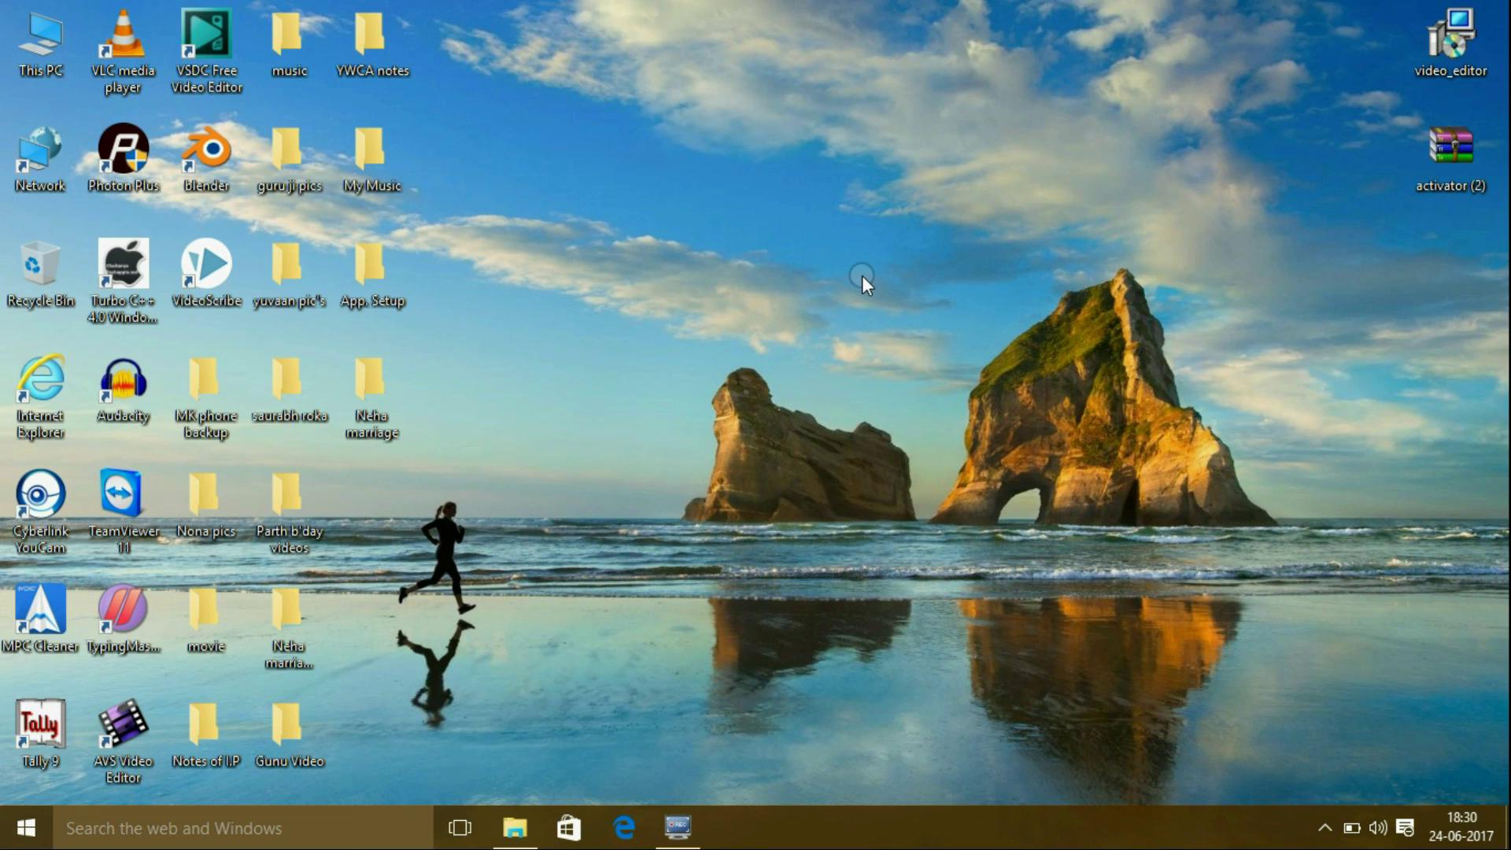